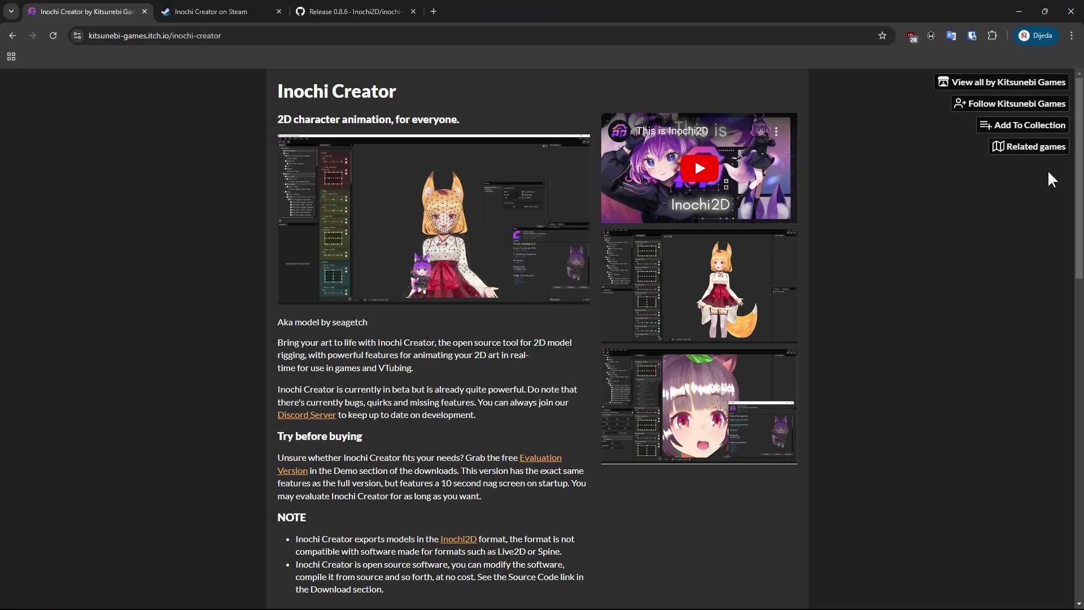
- Review the purchase and download options for Inochi Creator on its itch.io page, Steam page and GitHub 0.8.6 release page
drag(1078, 171, 1066, 315)
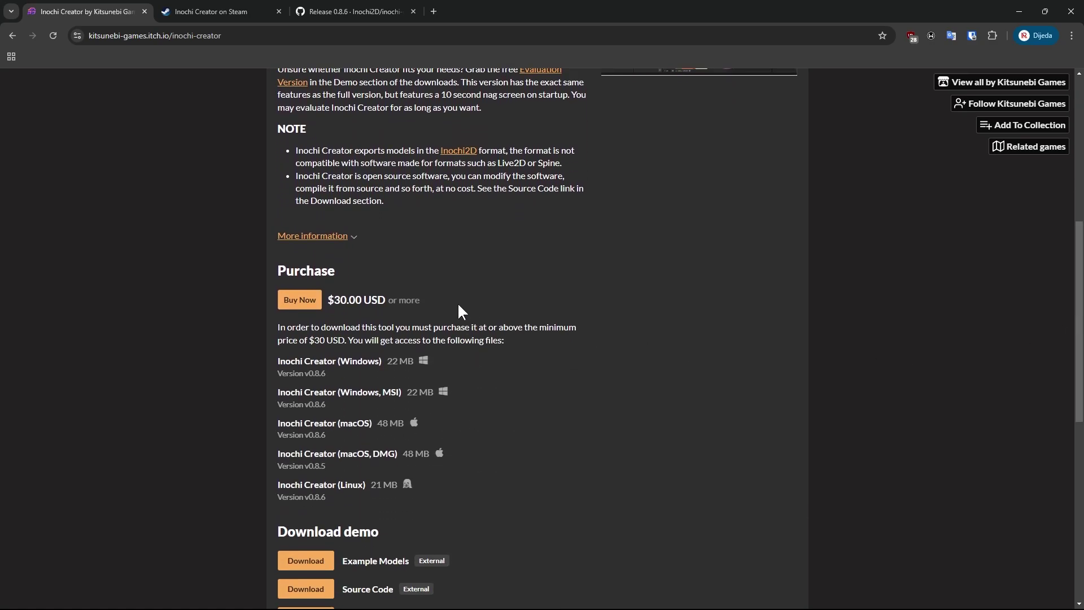
click(215, 12)
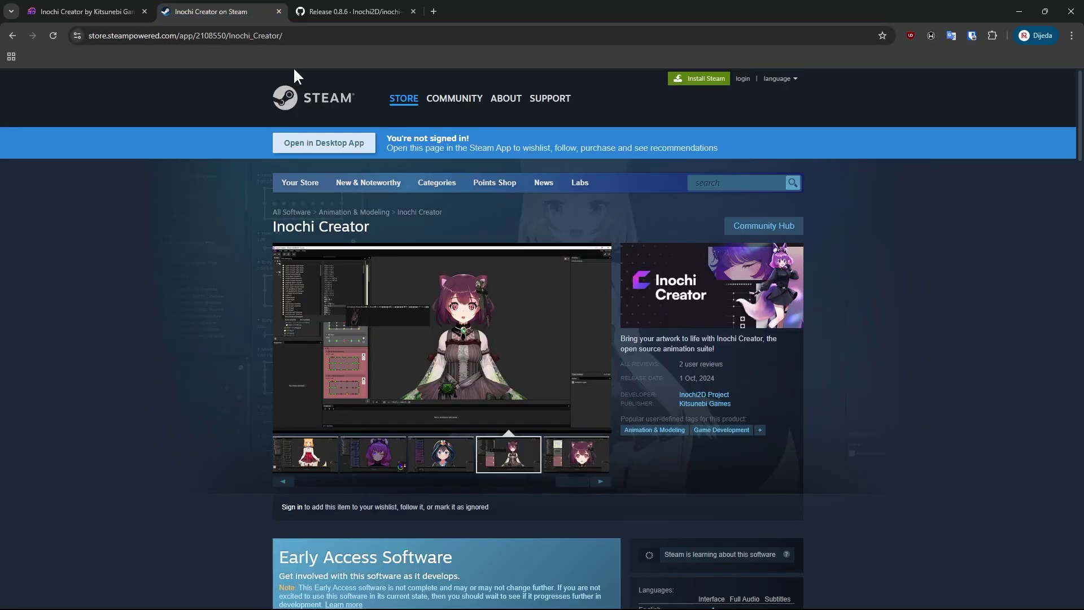
scroll(929, 272, down, 8)
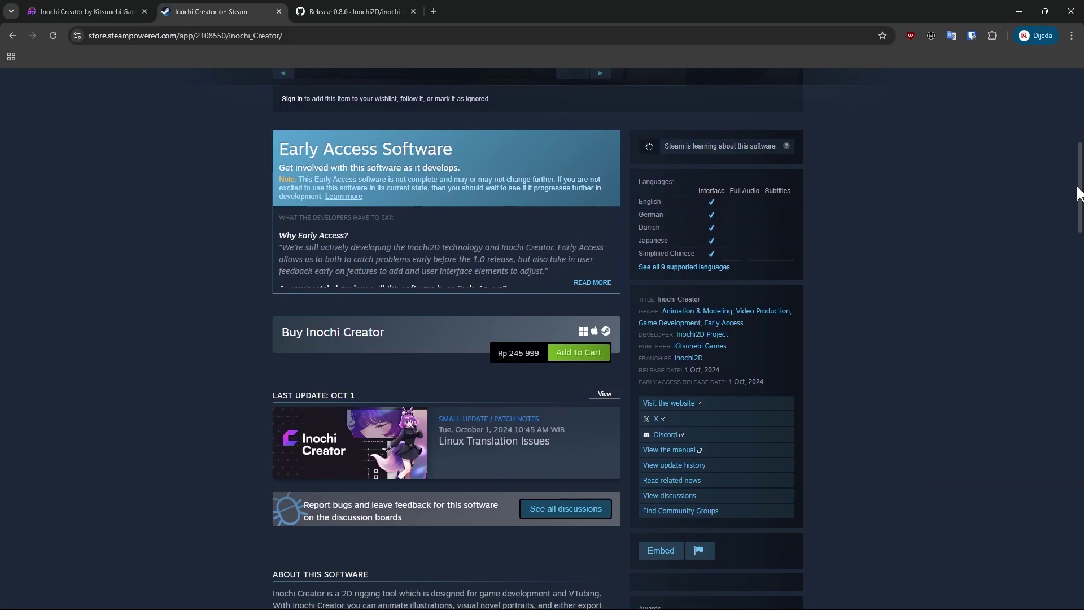
click(361, 11)
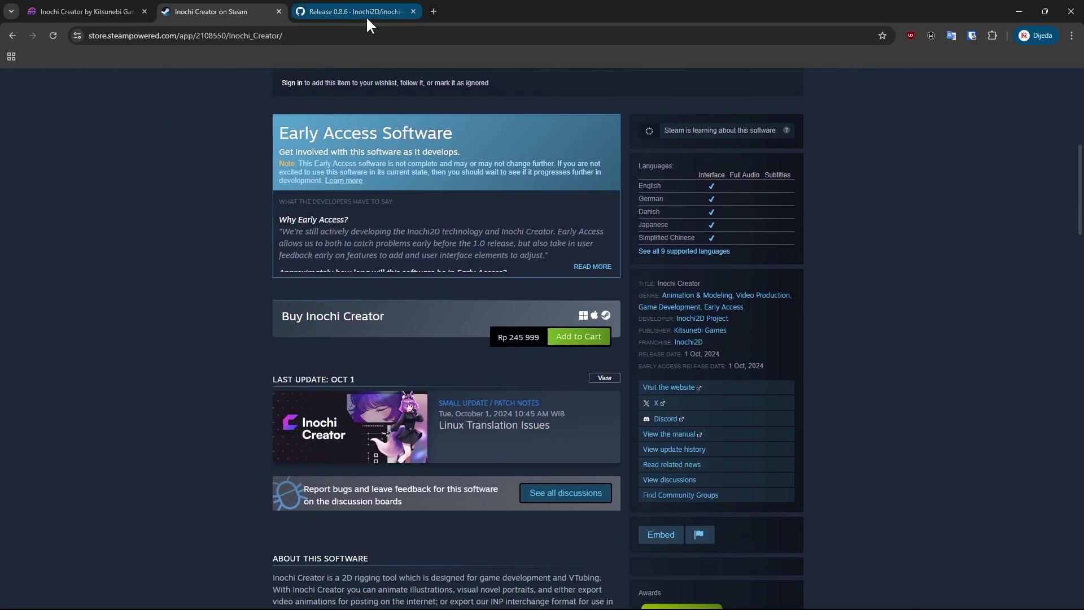
scroll(998, 270, down, 12)
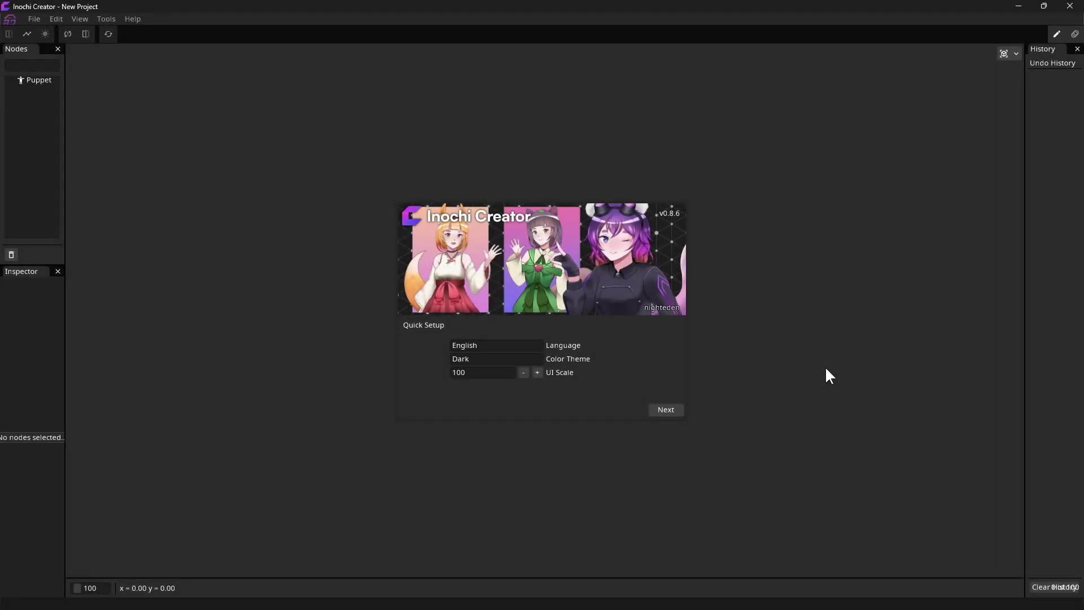
- Switch to Inochi Creator, complete the quick setup with its default settings, and open Clementine.inx from the Desktop
click(676, 414)
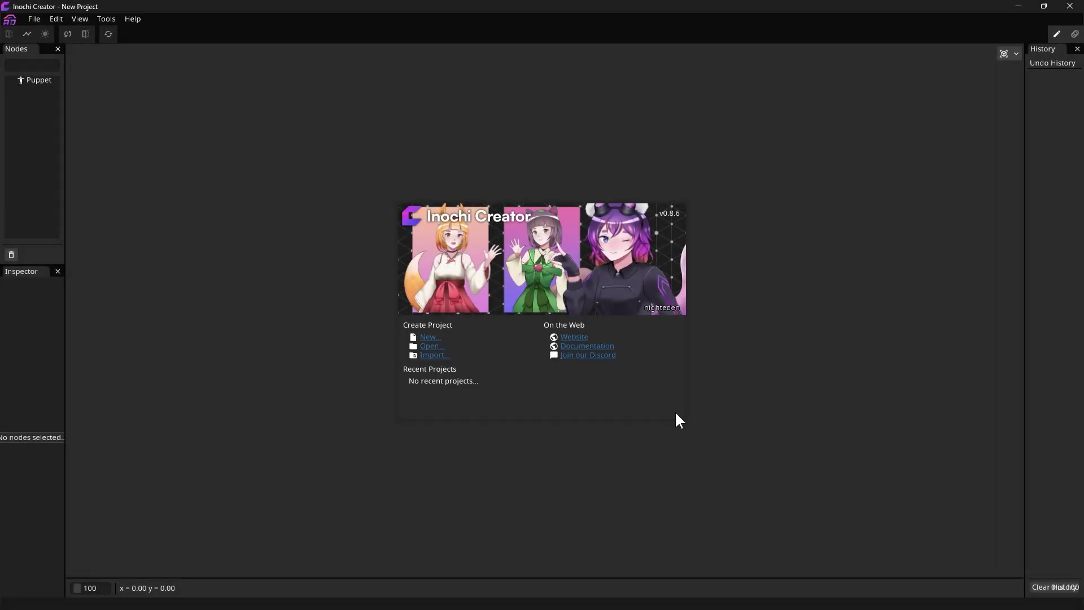
click(435, 346)
click(376, 235)
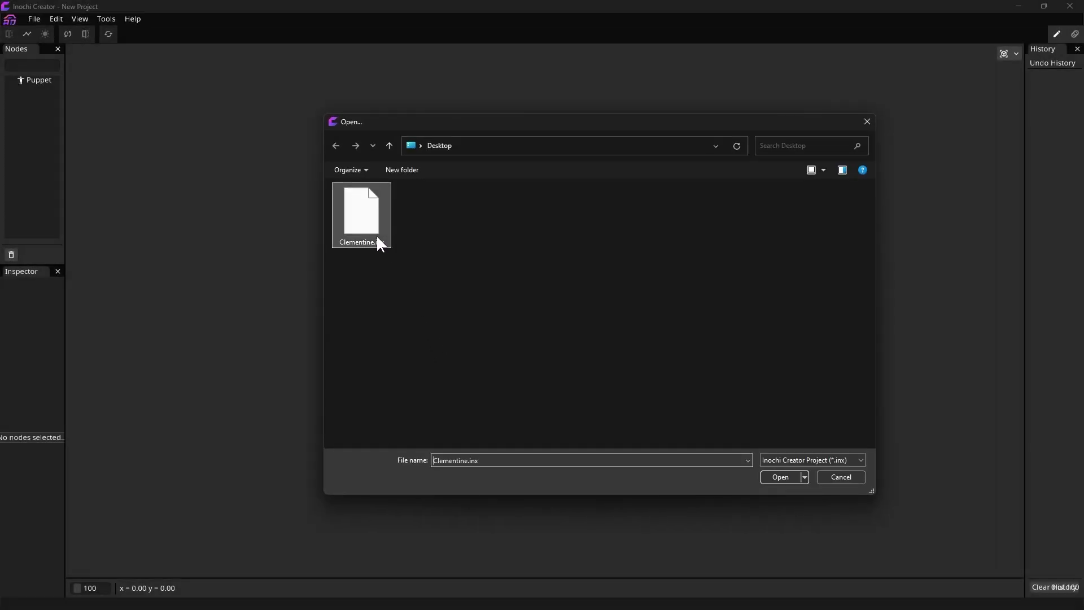
click(788, 479)
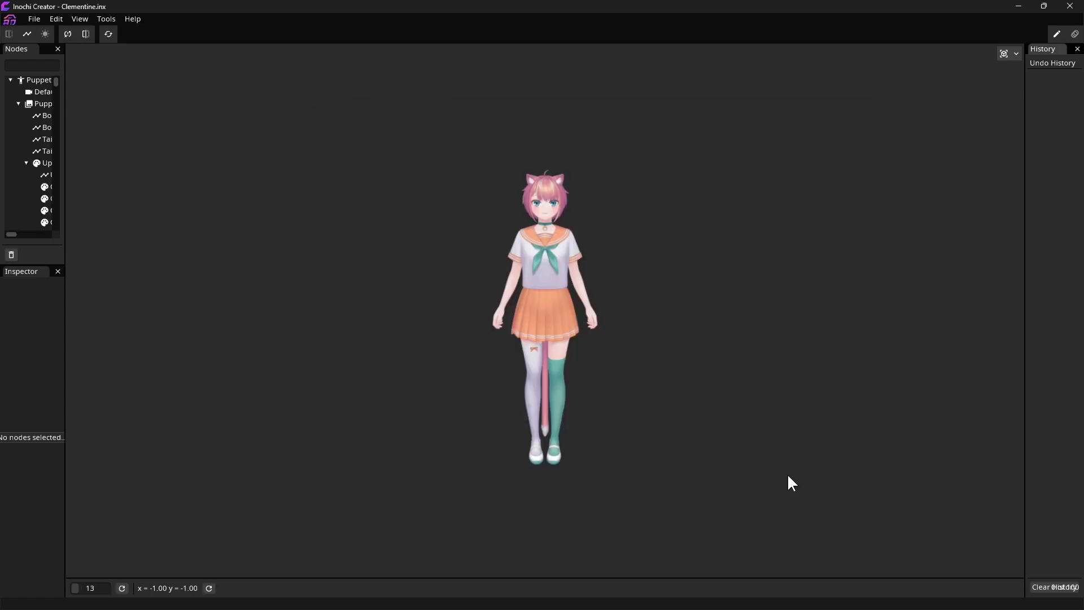
mouse_move(624, 323)
right_down()
mouse_move(711, 331)
mouse_move(648, 310)
mouse_move(685, 324)
mouse_move(633, 322)
right_up()
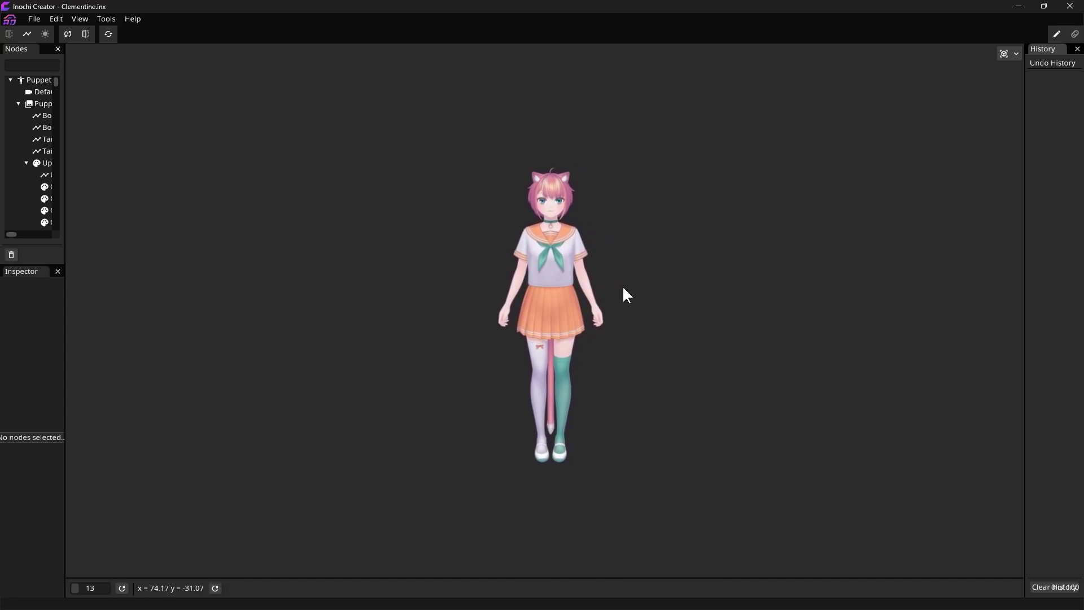
scroll(624, 293, up, 2)
scroll(511, 275, down, 2)
scroll(511, 276, up, 2)
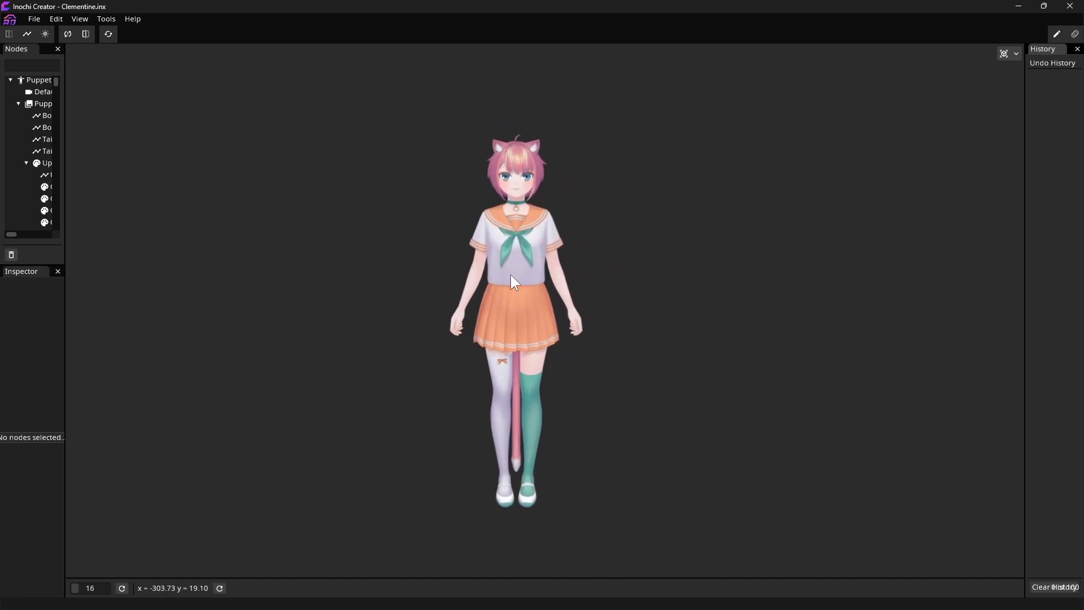
scroll(511, 276, down, 2)
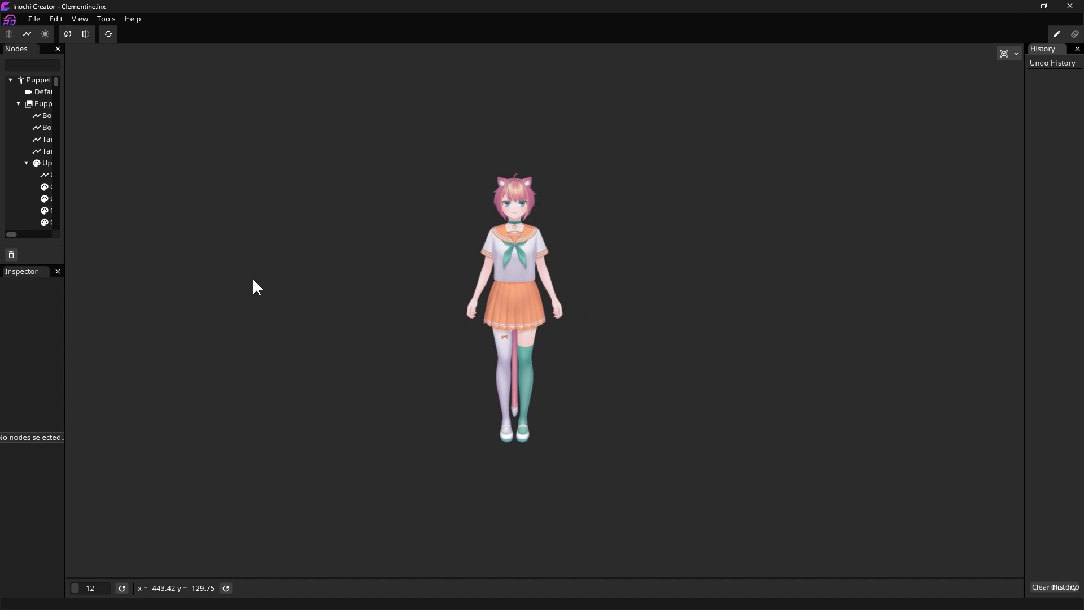
- Widen the Nodes and Inspector area, then show the Parameters list and widen it until its sliders are fully usable
drag(65, 290, 182, 257)
click(80, 18)
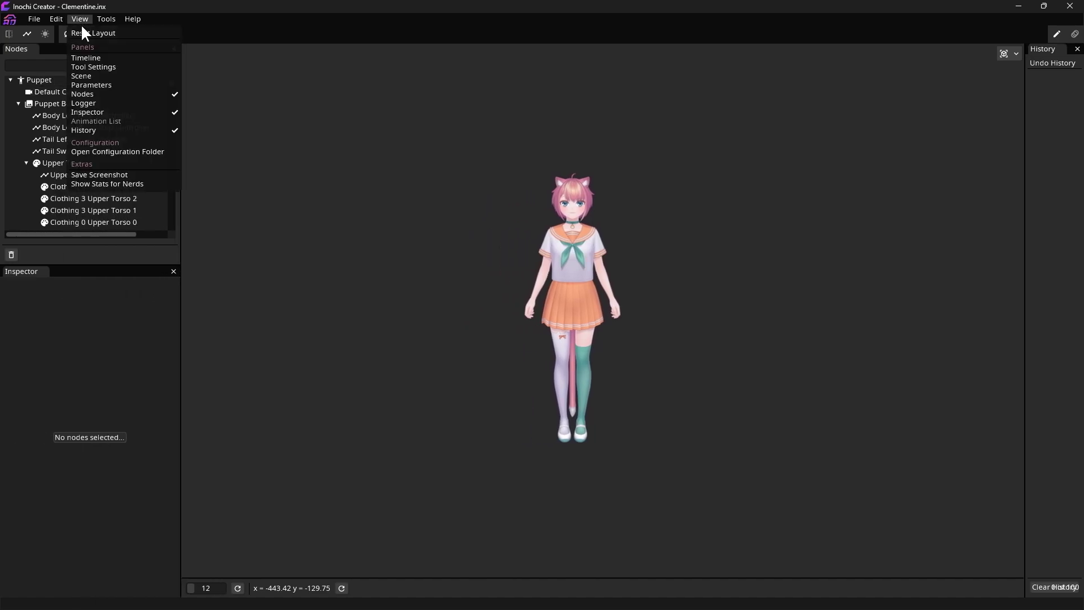
click(88, 84)
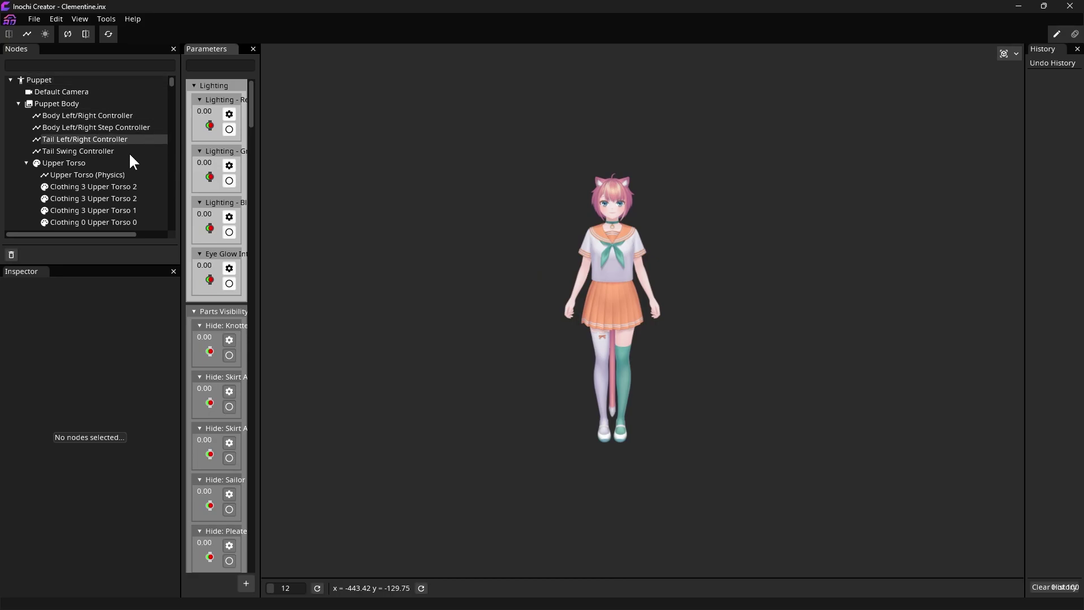
drag(260, 263, 405, 270)
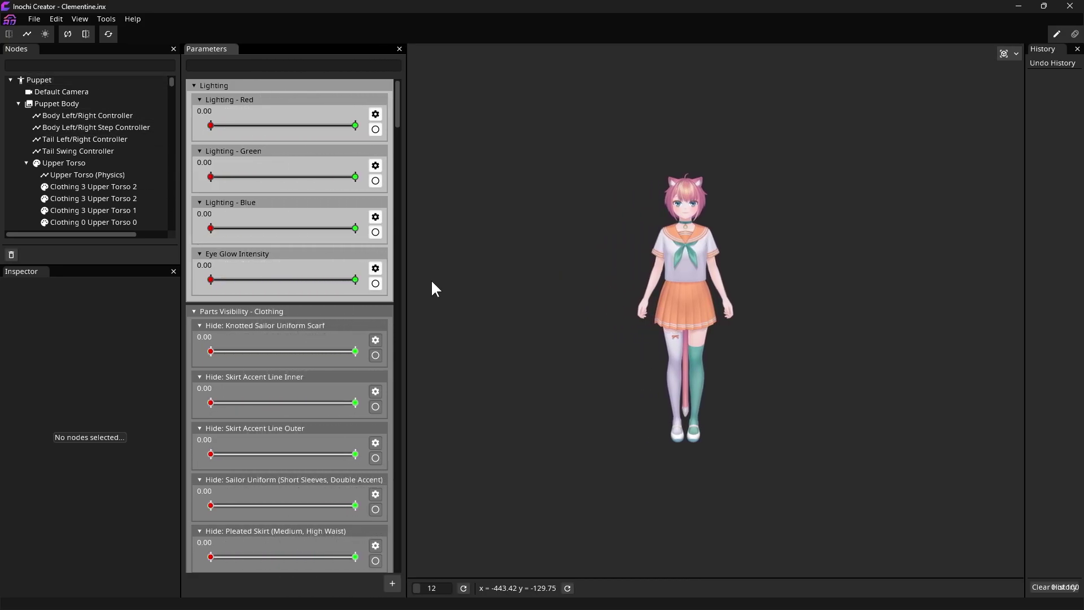
- Set the model's Body - Roll and Body - Yaw parameters to 1.00
scroll(660, 269, up, 5)
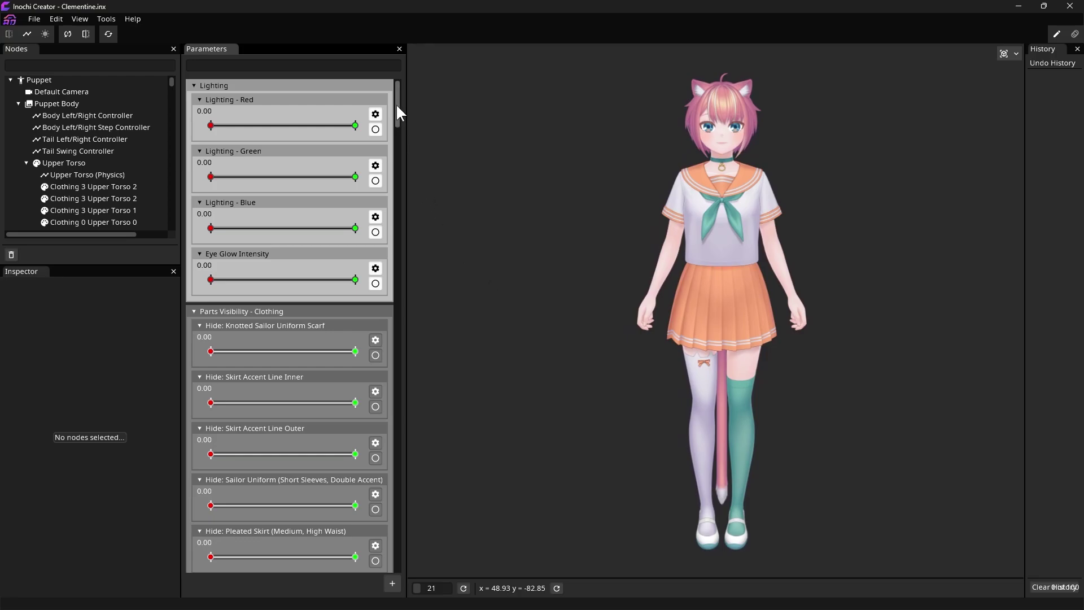
drag(395, 103, 397, 363)
drag(284, 235, 376, 245)
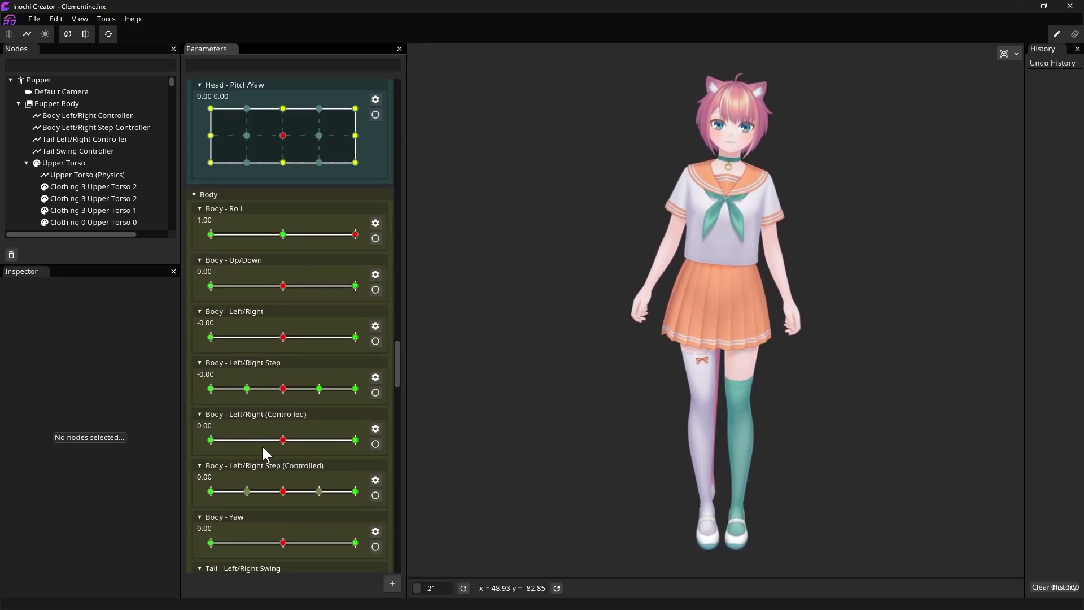
scroll(262, 444, down, 2)
drag(283, 469, 200, 458)
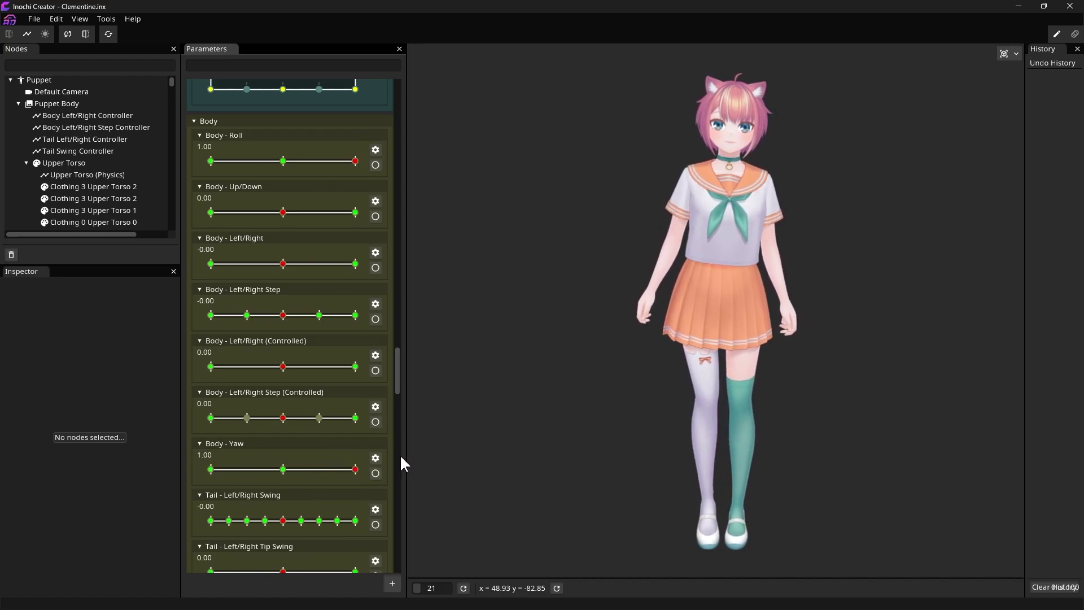
- Turn the head by setting Head - Pitch/Yaw to about -0.50, -0.04 and Head - Roll to about -0.66
scroll(399, 368, down, 10)
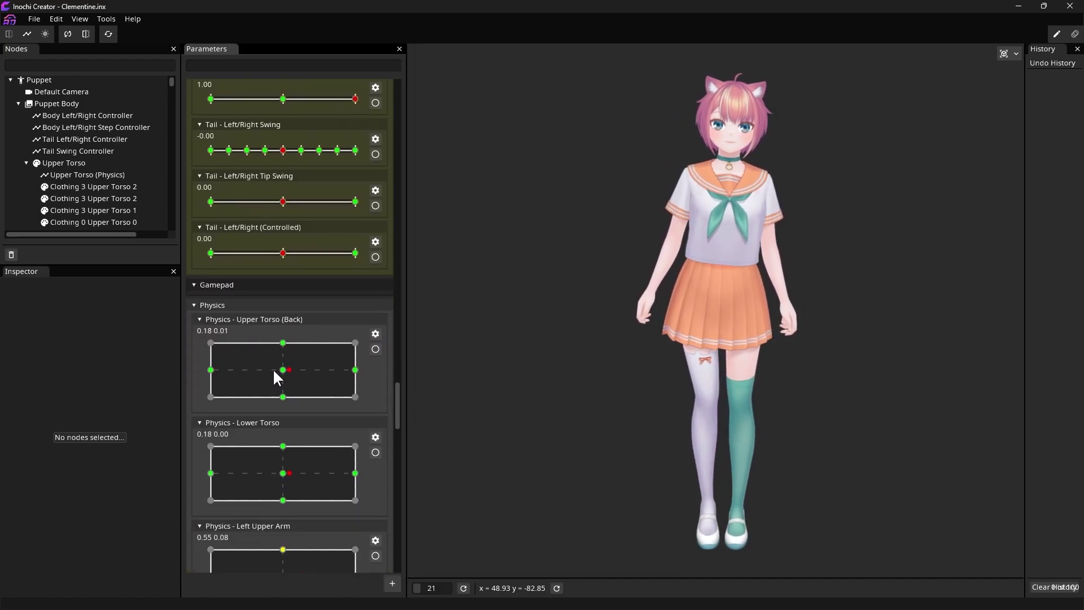
scroll(398, 382, up, 15)
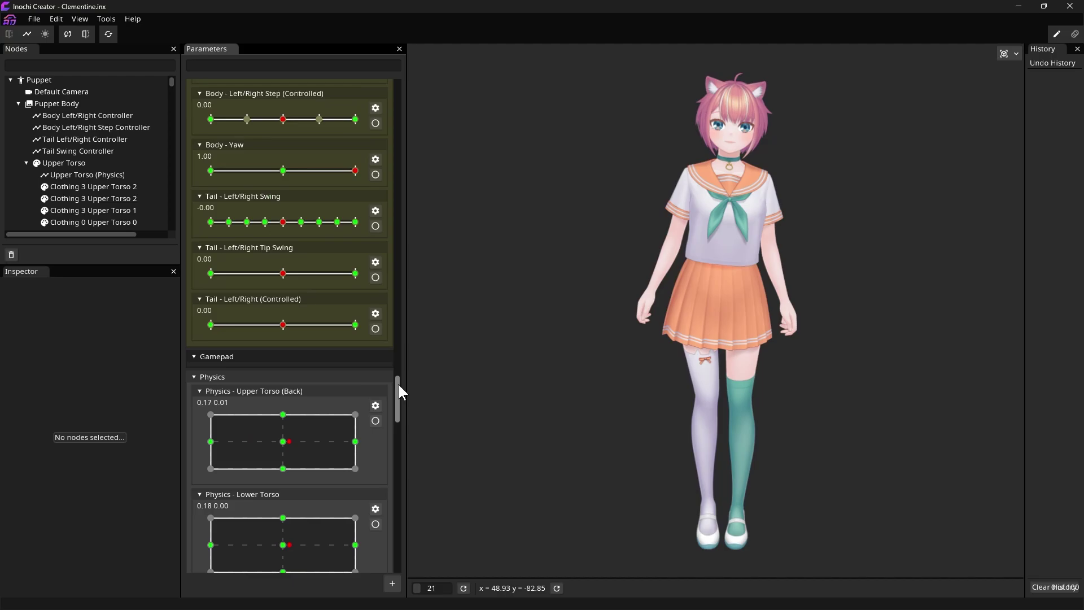
click(246, 373)
drag(247, 376, 255, 380)
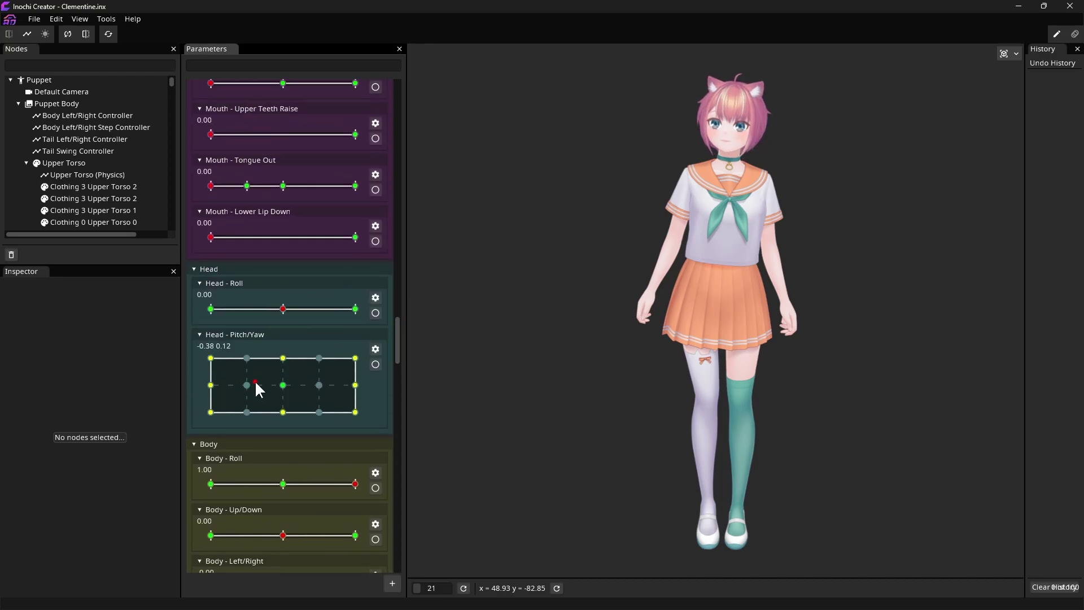
drag(272, 308, 234, 309)
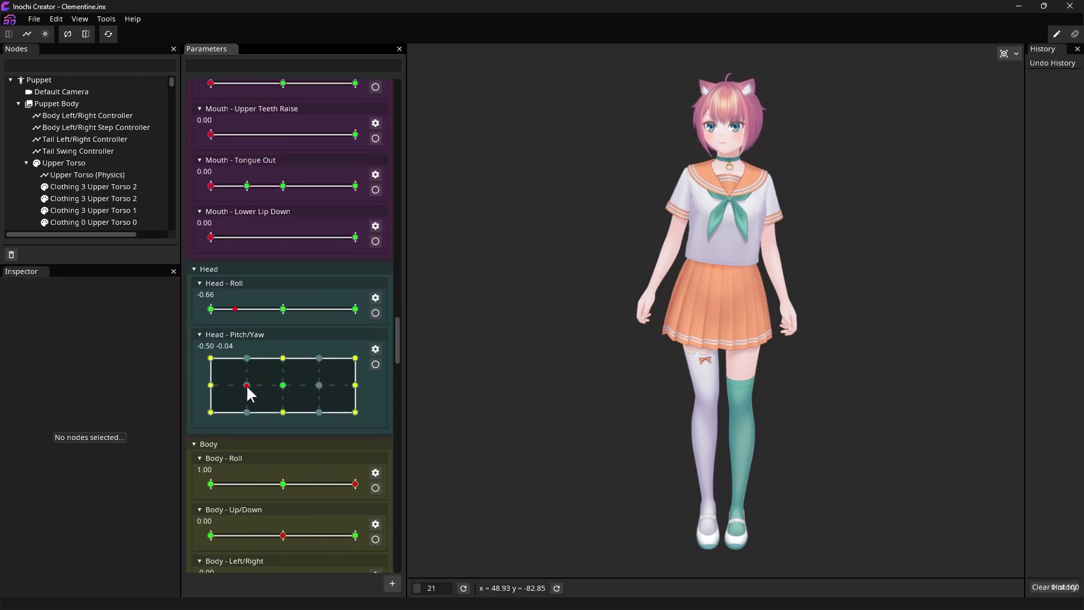
- Adjust the gaze direction of the right and left eyes with their Gaze parameters
drag(397, 362, 393, 288)
scroll(393, 288, up, 3)
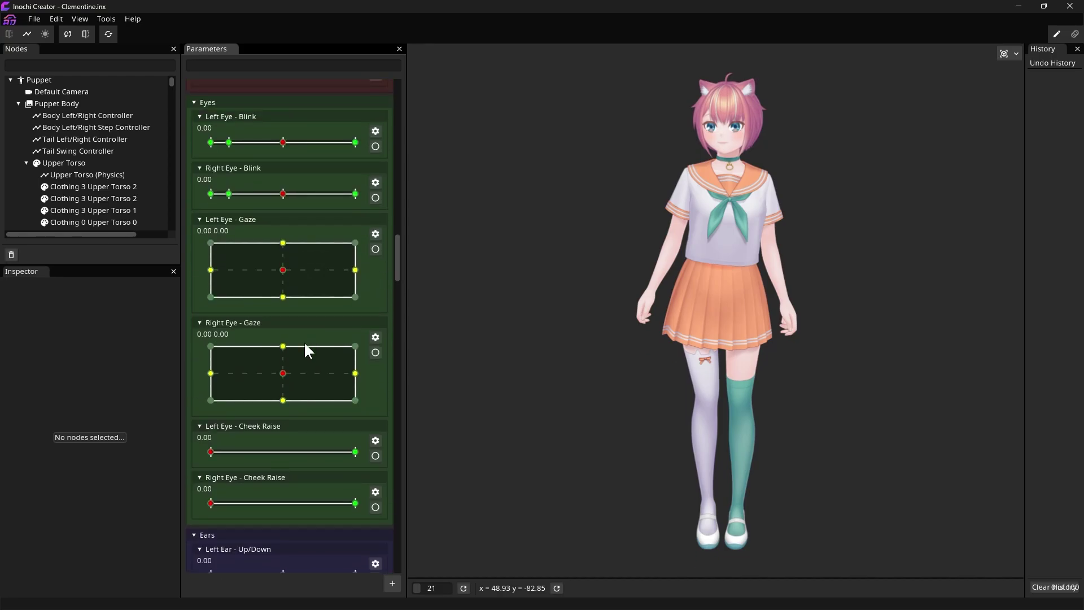
drag(306, 345, 242, 363)
drag(285, 272, 314, 263)
- Set Mouth - Open/Close, Expression to about 1.00, -0.17 and Mouth - Press Left/Right to about 0.62
mouse_move(395, 269)
mouse_down()
mouse_move(397, 319)
mouse_move(390, 287)
mouse_up()
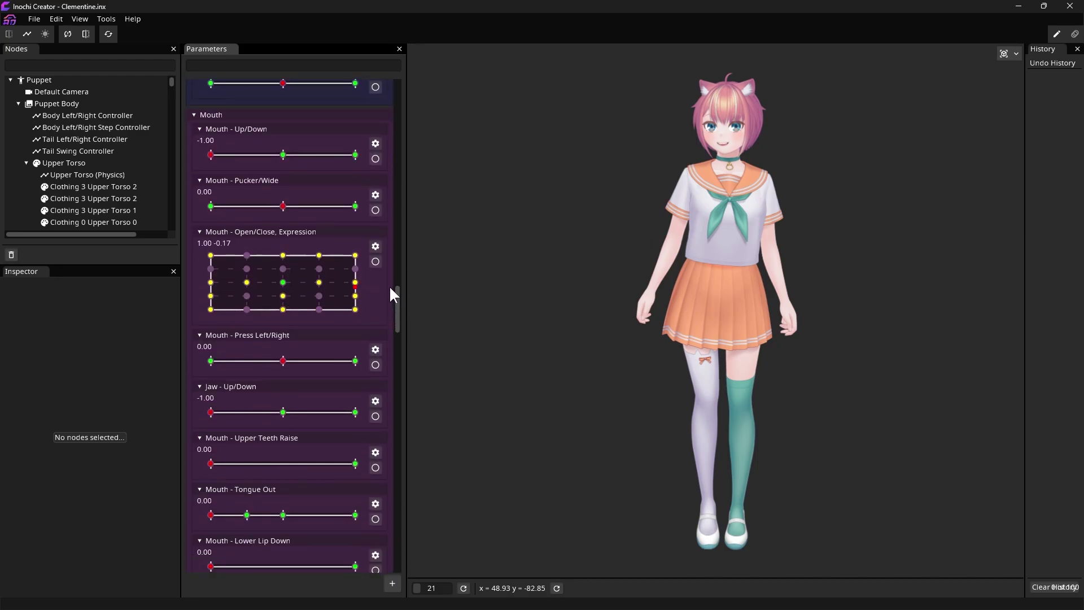
drag(305, 360, 329, 361)
- Export the posed model from the Default Camera as a PNG image named Test on the Desktop and view the resulting picture
click(35, 19)
mouse_move(49, 97)
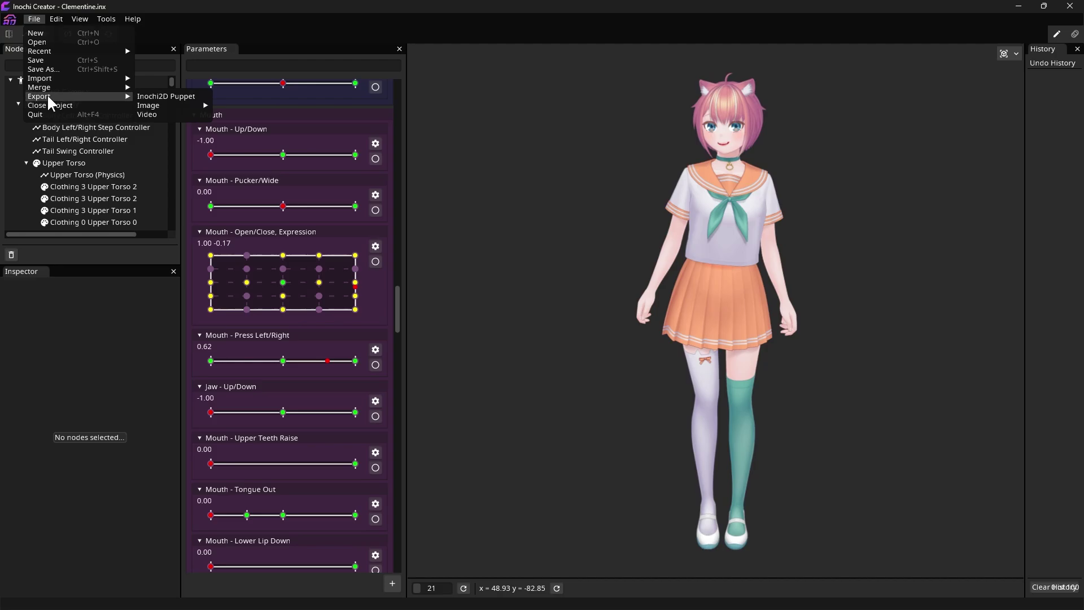
mouse_move(169, 106)
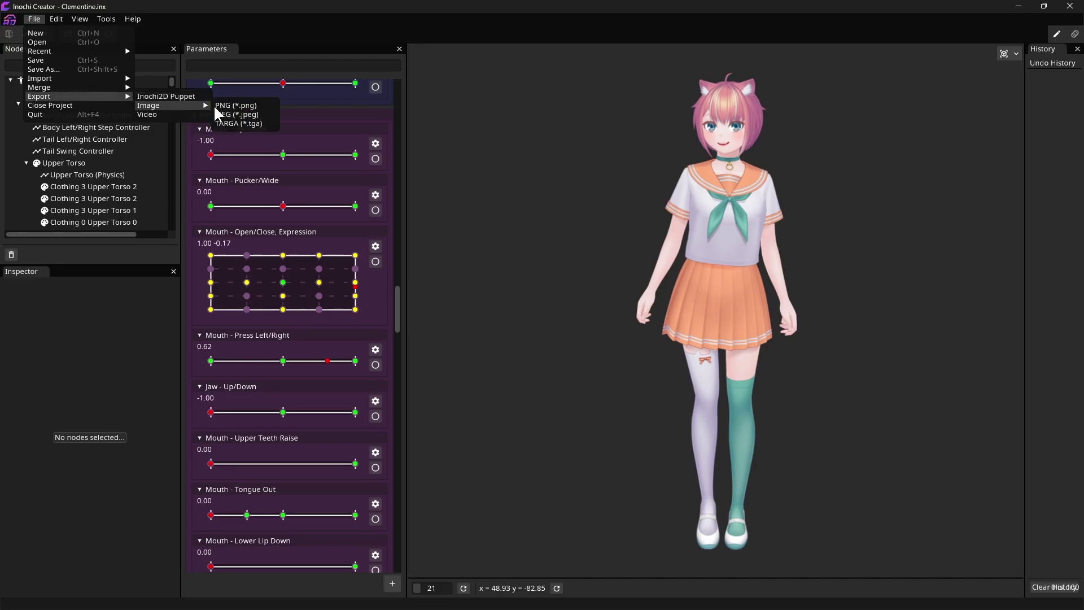
click(265, 106)
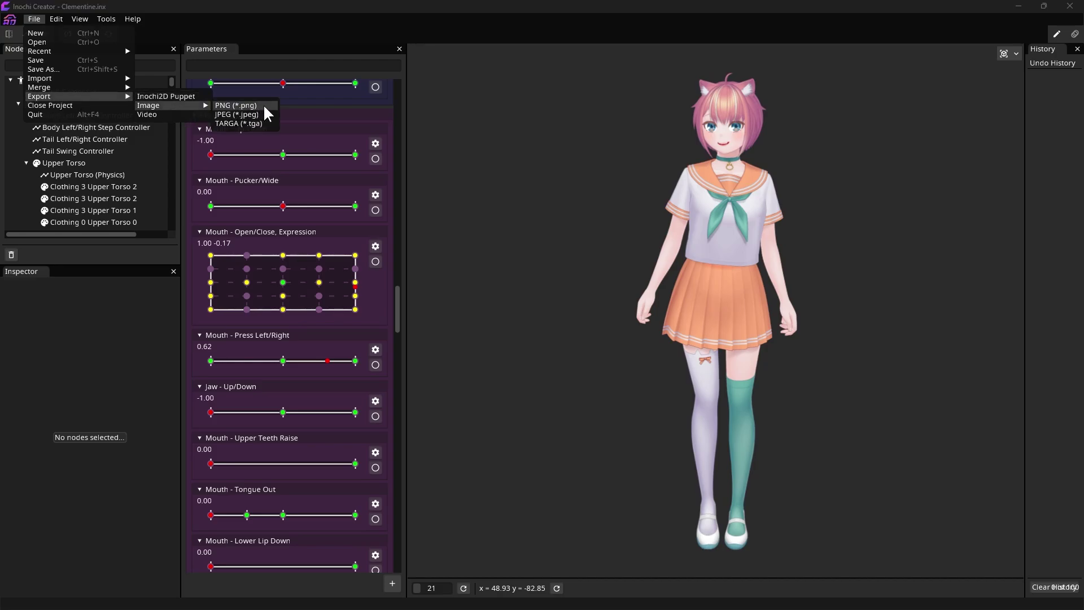
text(Test)
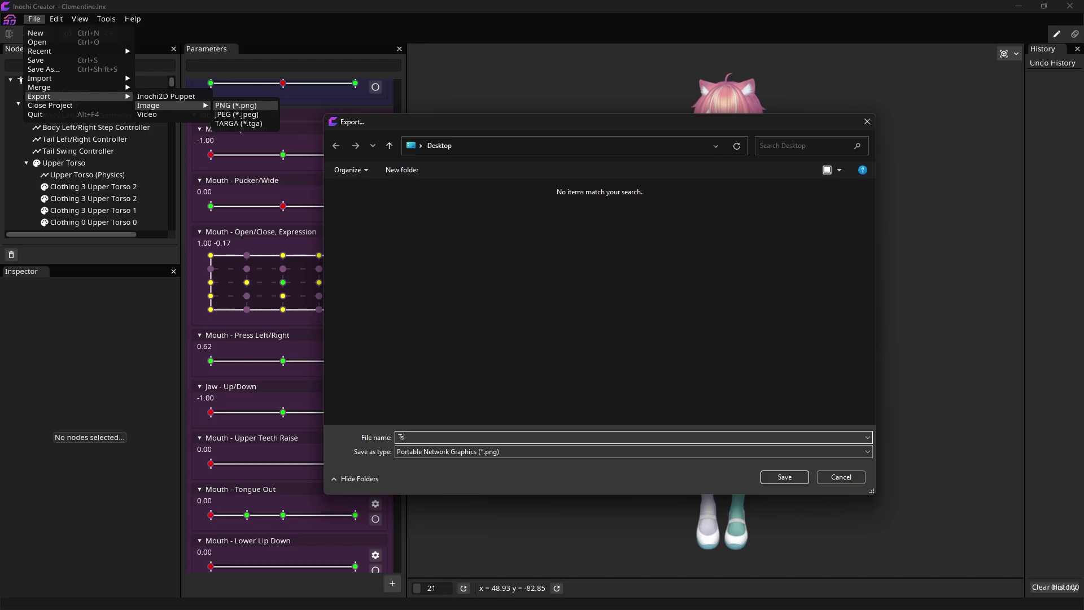
click(775, 477)
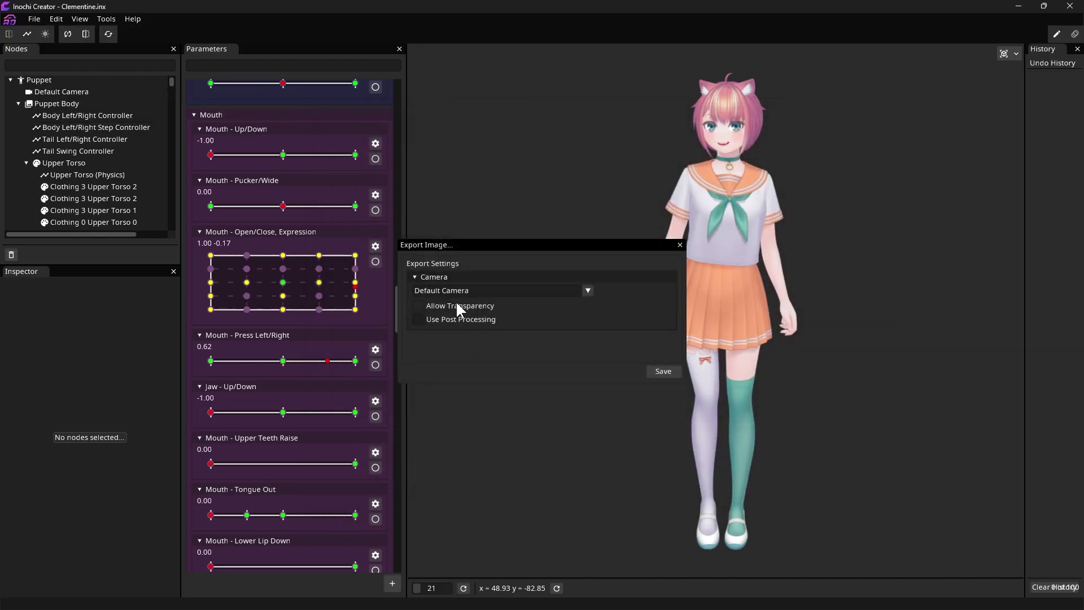
click(656, 372)
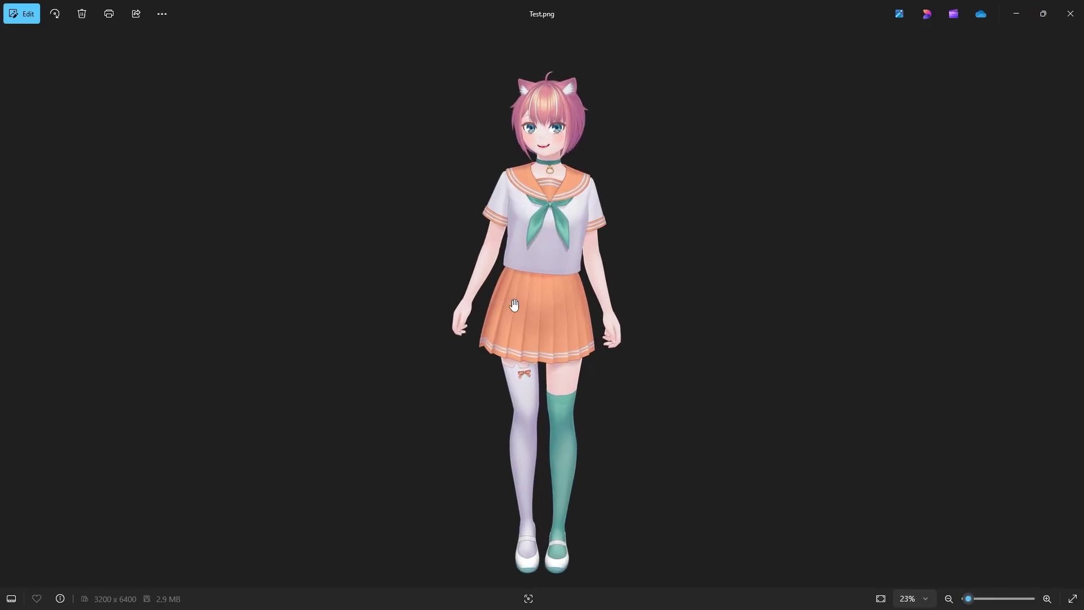
scroll(514, 305, down, 2)
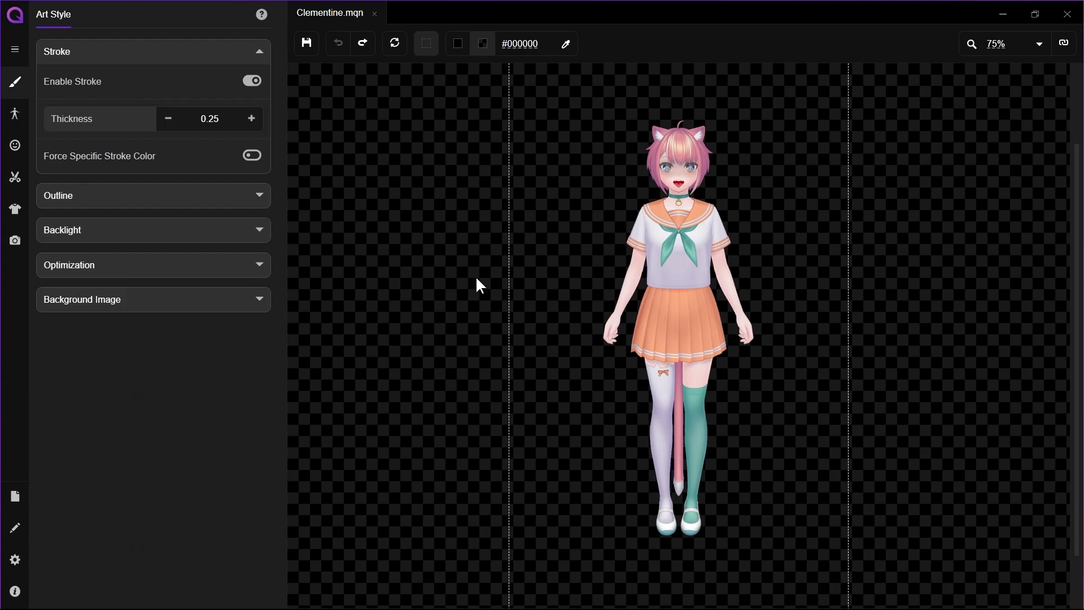
- In the Clementine.mqn character project, browse the body poses and turn off the Inochi compatibility filter to list the whole pose library
click(21, 119)
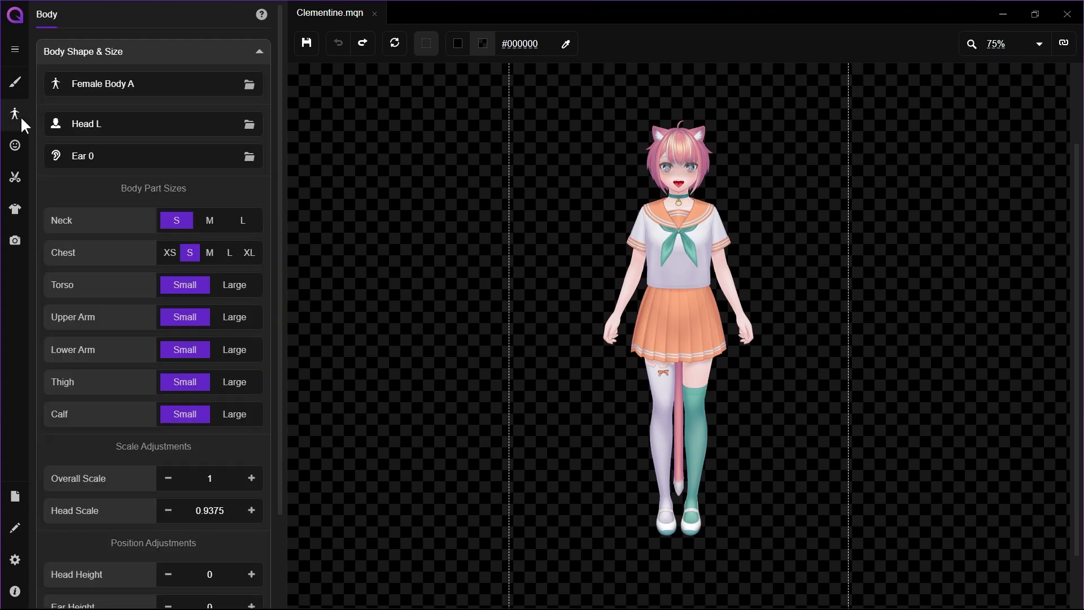
scroll(279, 191, down, 2)
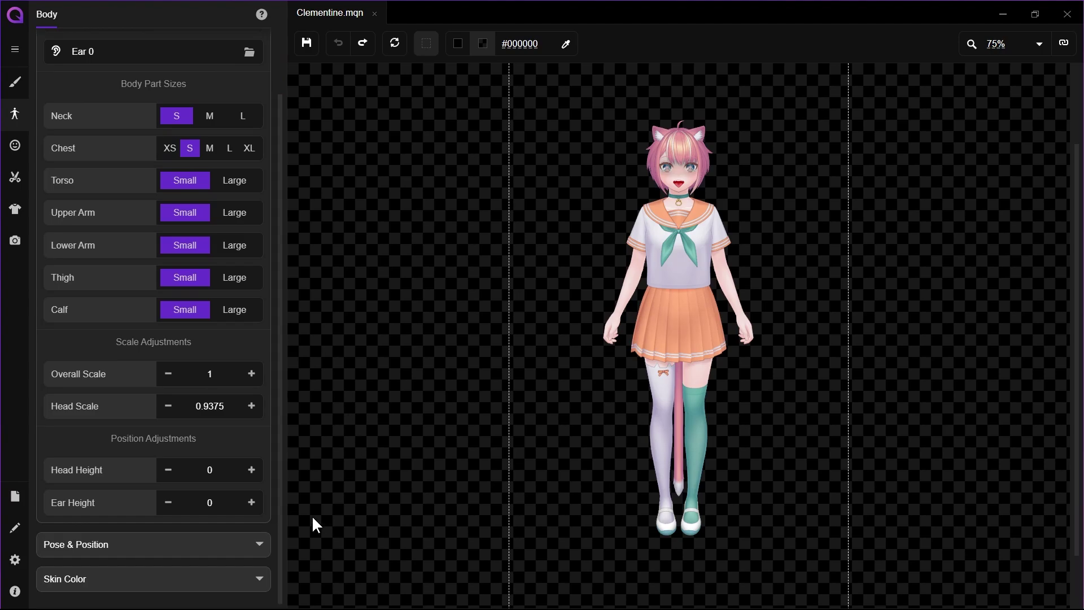
click(243, 543)
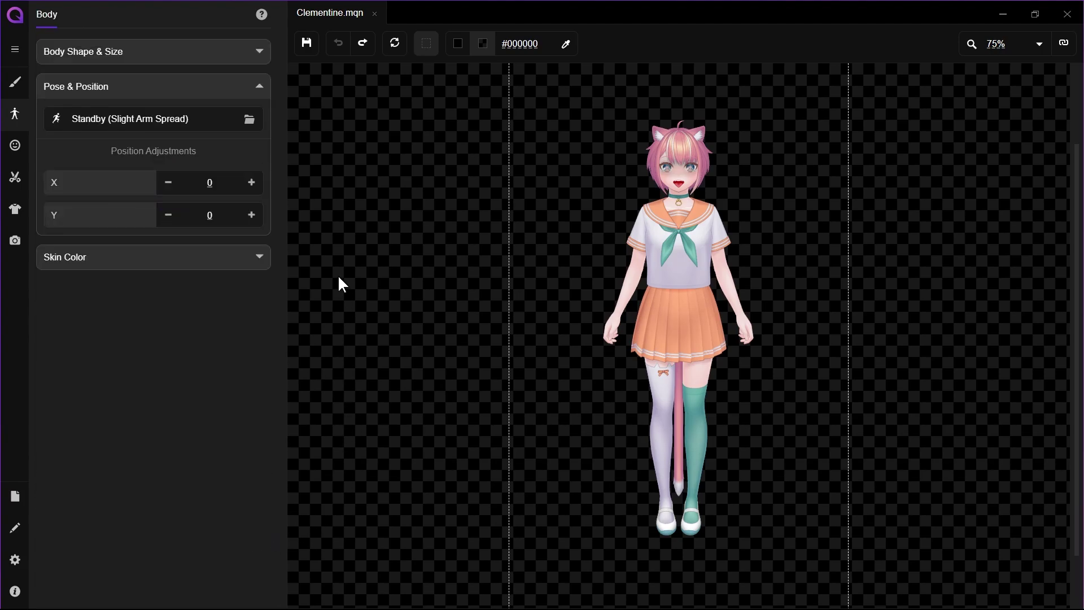
click(244, 124)
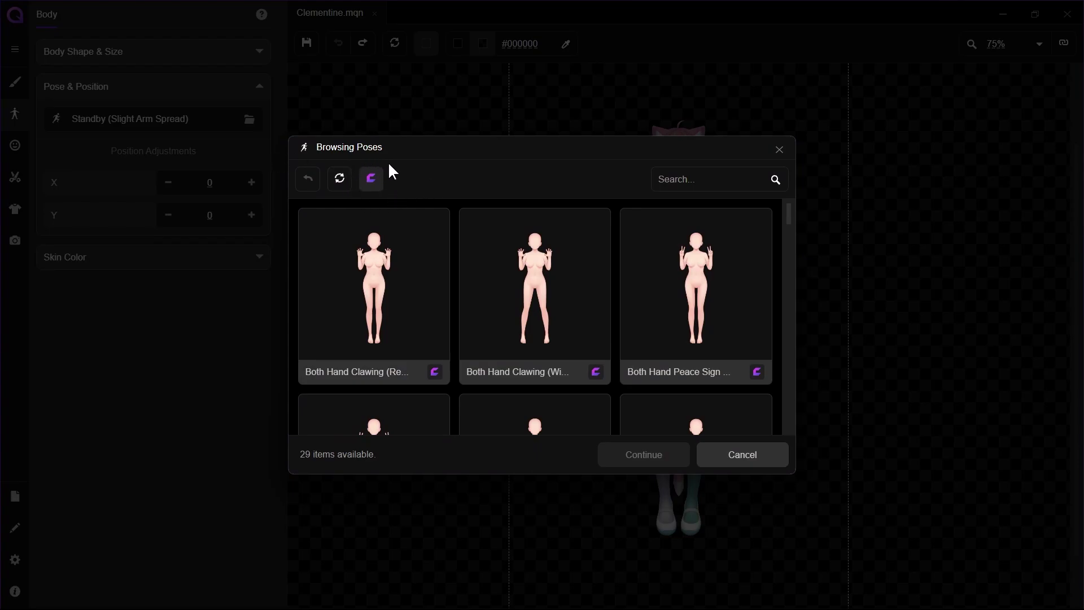
click(375, 181)
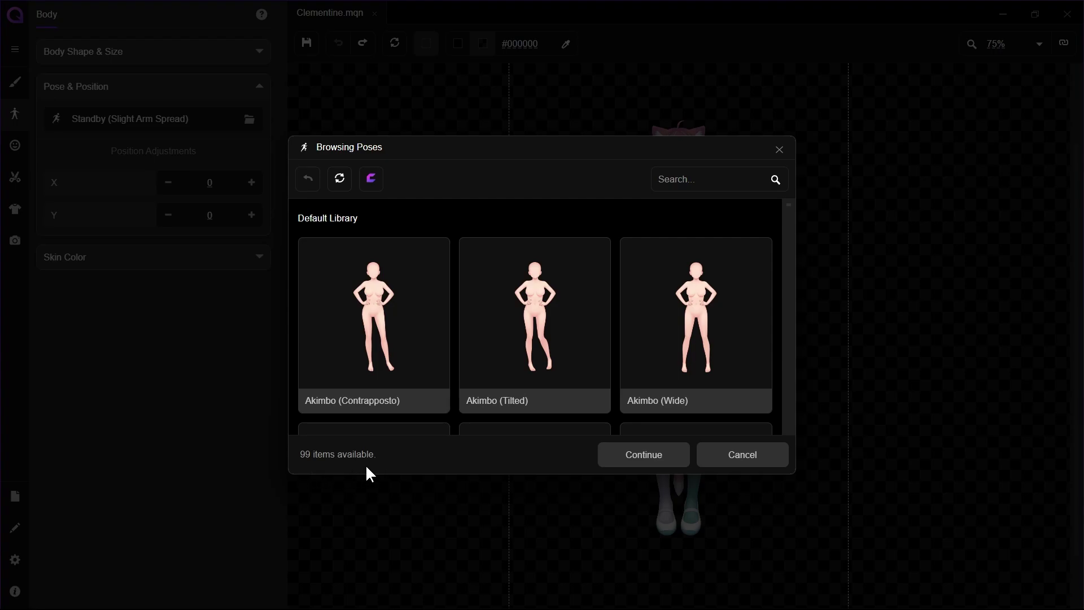
- Browse the pose library with the Inochi compatibility filter on and off, and apply the Akimbo (Wide) pose to the character
click(375, 184)
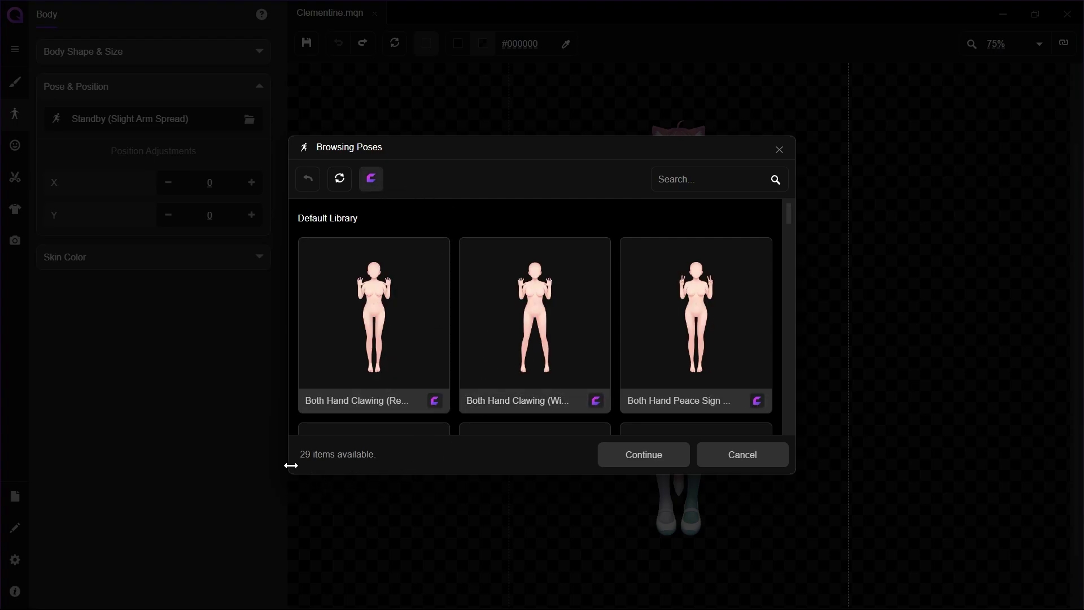
click(372, 178)
drag(790, 205, 775, 234)
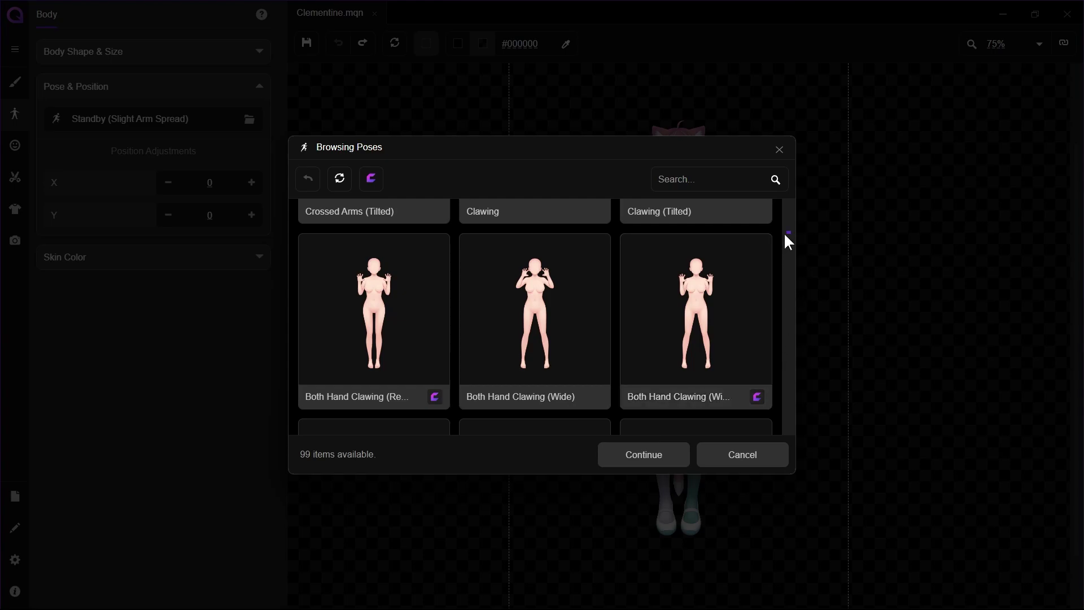
drag(785, 233, 783, 204)
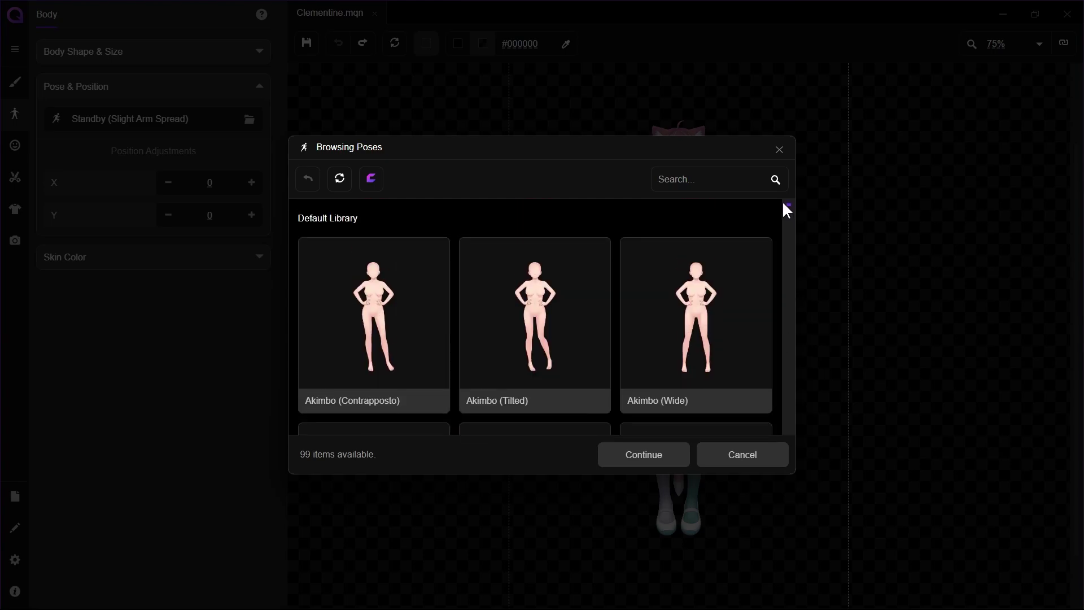
click(731, 355)
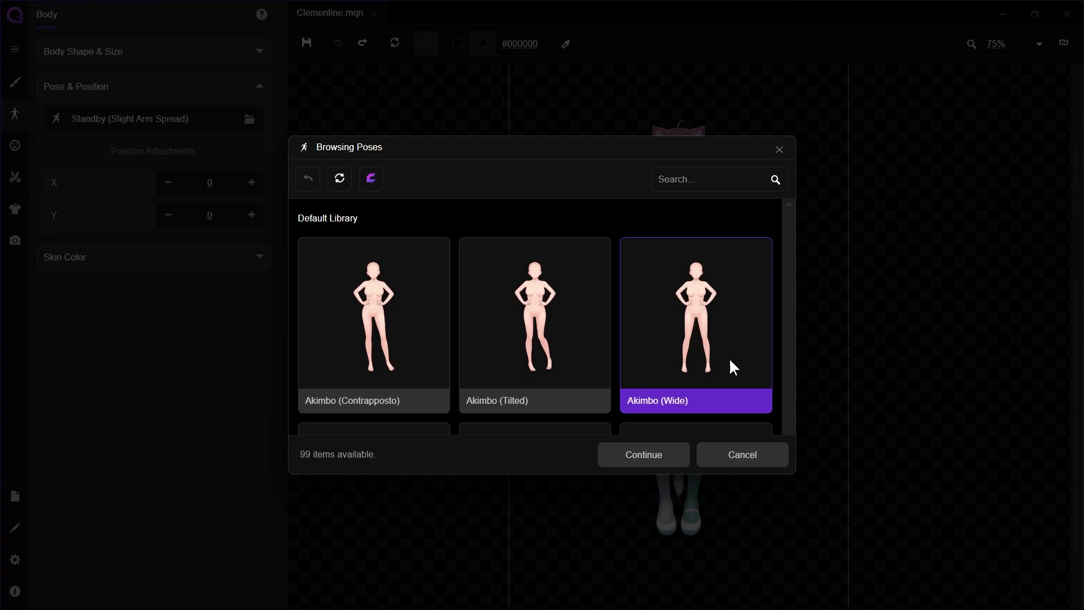
click(642, 454)
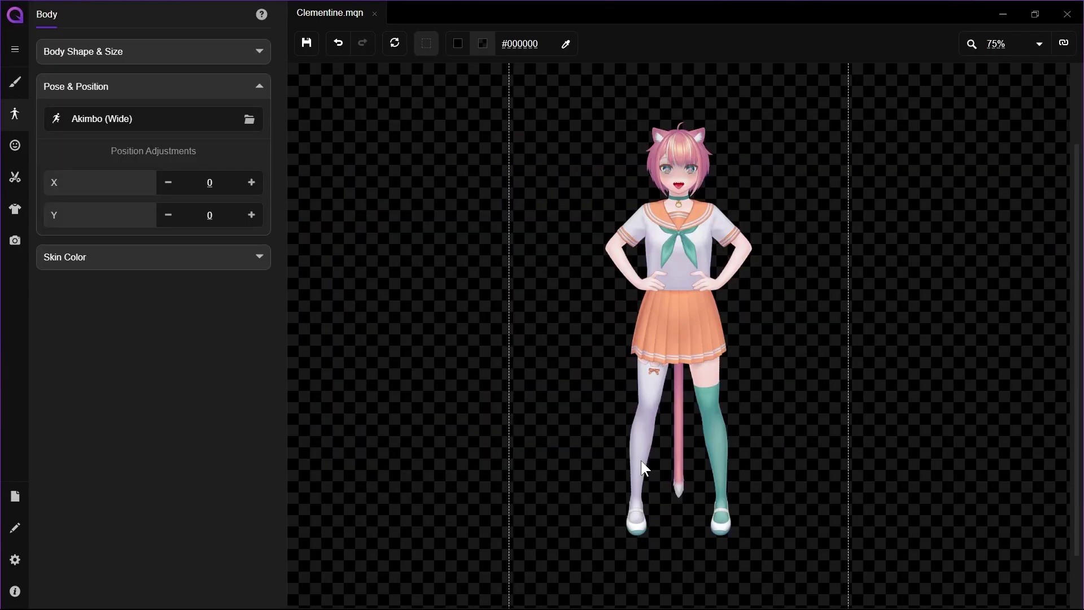
- Review the Rigged Output list in the export settings and export the character as the Inochi Creator file Clementine (Partial).inx
click(15, 243)
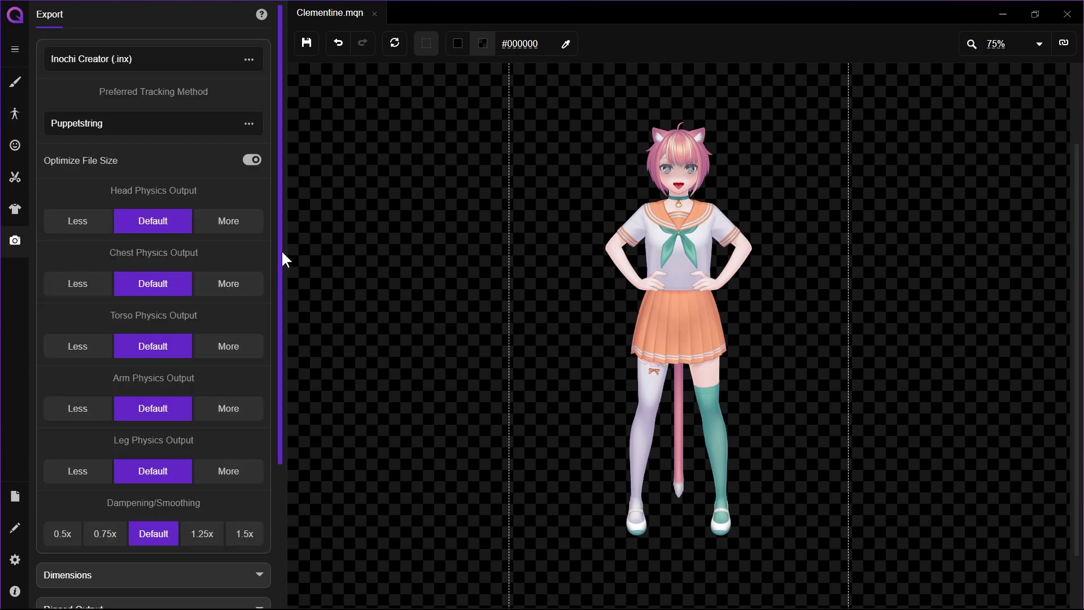
drag(281, 249, 272, 404)
click(252, 424)
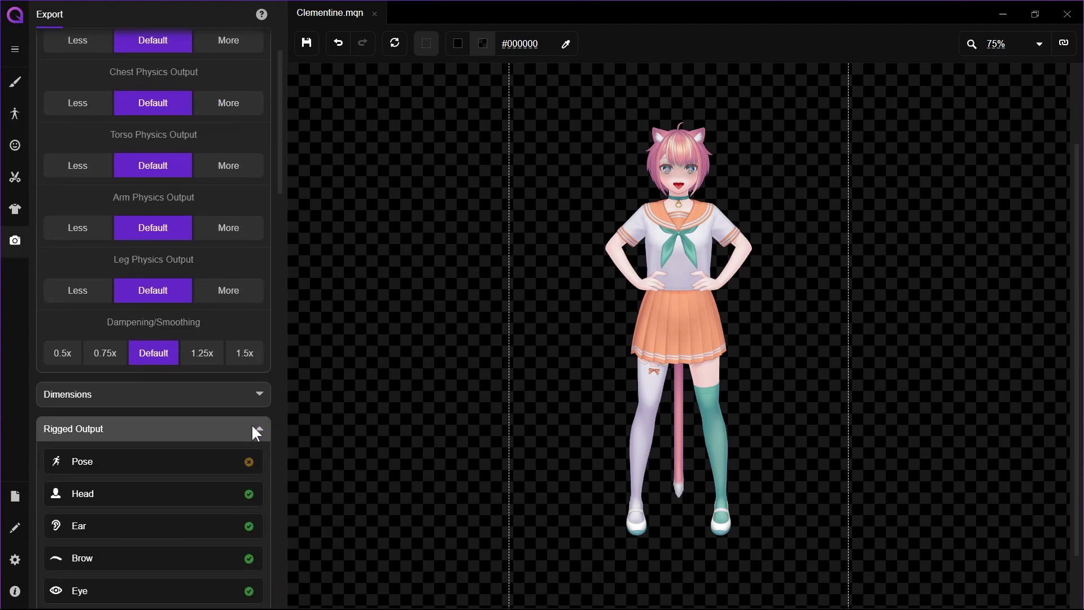
drag(277, 184, 280, 238)
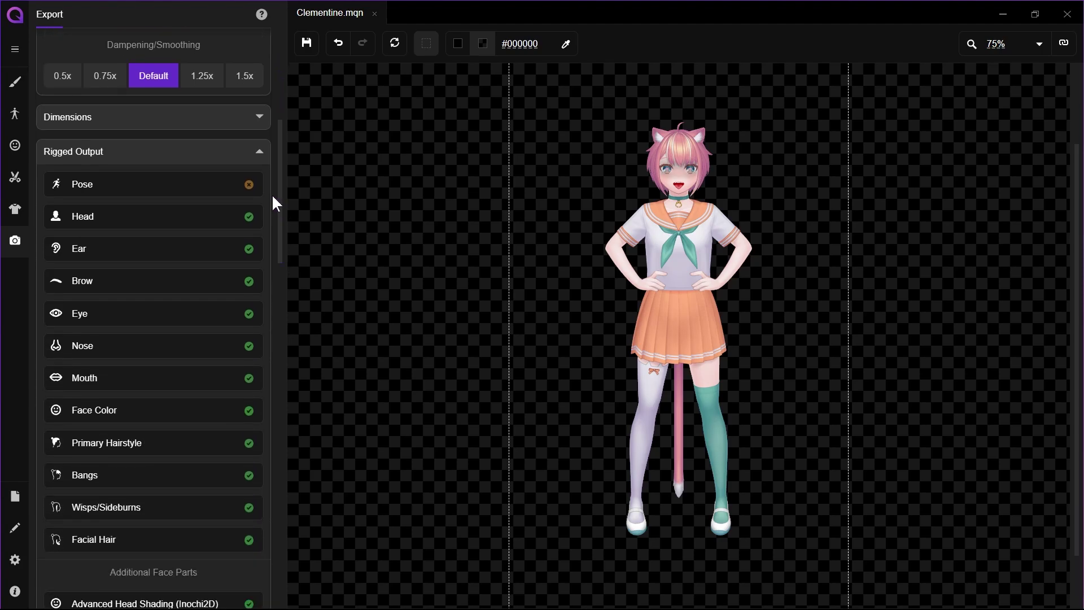
drag(272, 197, 280, 532)
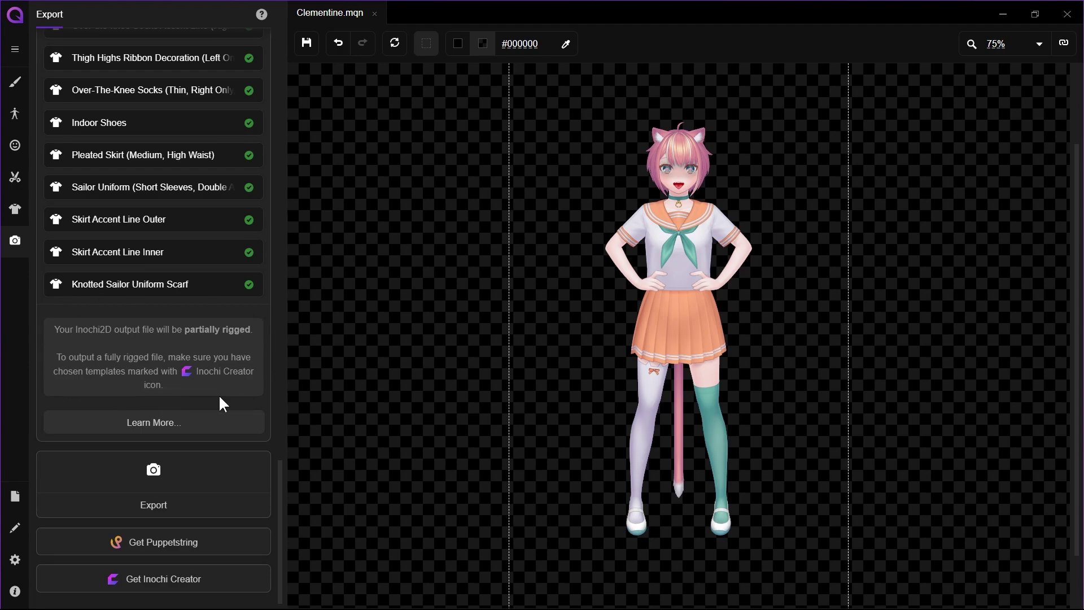
click(241, 472)
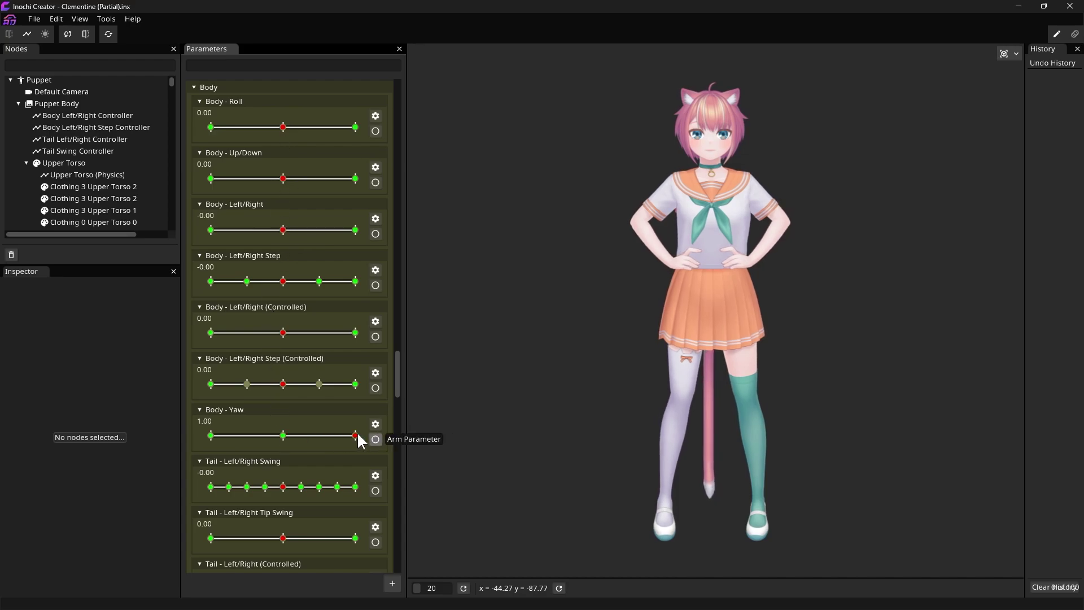
- In Inochi Creator, set Body - Yaw to 0.00 and Mouth - Open/Close, Expression to about 0.88, -0.58
drag(355, 435, 283, 437)
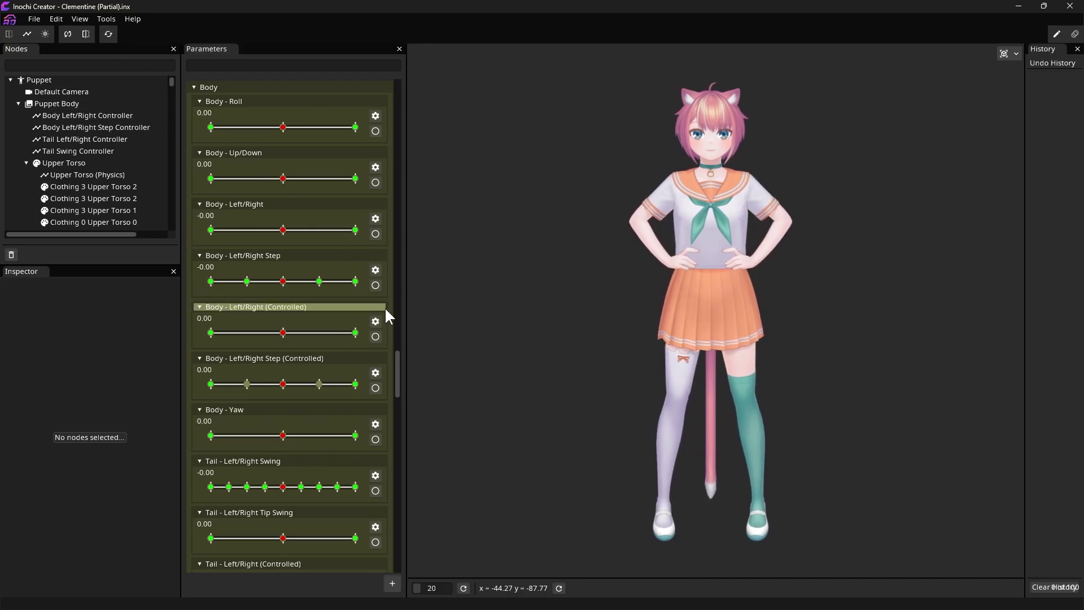
scroll(390, 311, up, 10)
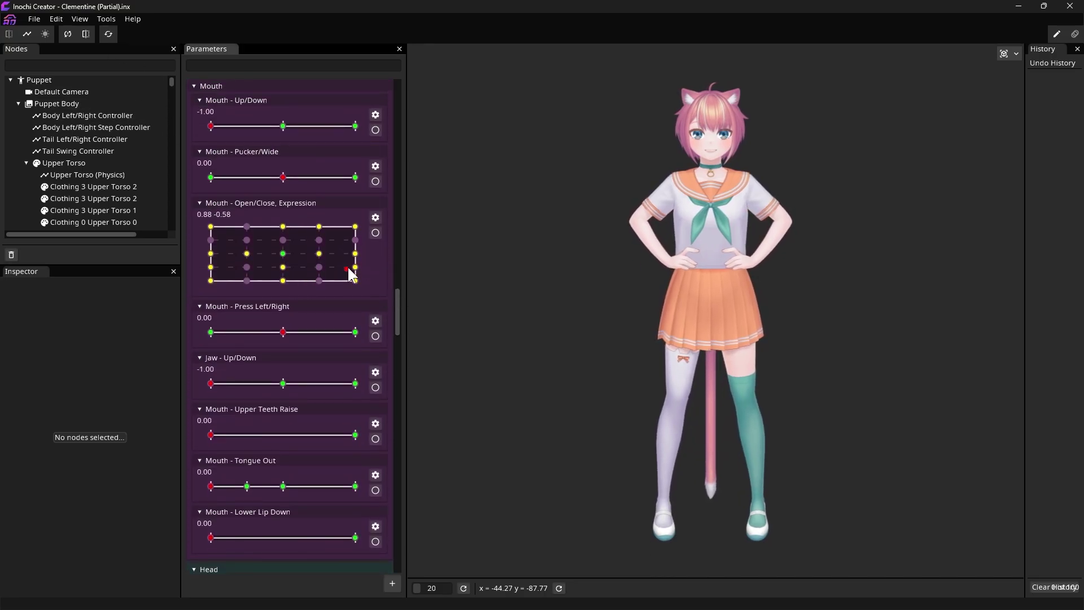
drag(350, 274, 389, 324)
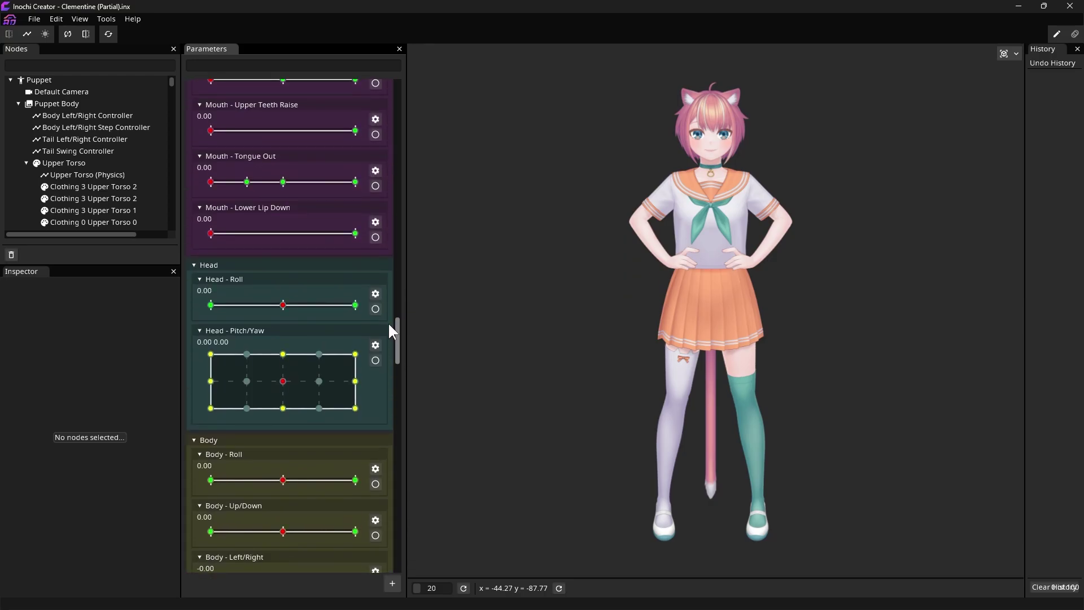
- Set Head - Roll to about 0.41 and Head - Pitch/Yaw to about -0.24, -0.08
drag(348, 356, 302, 387)
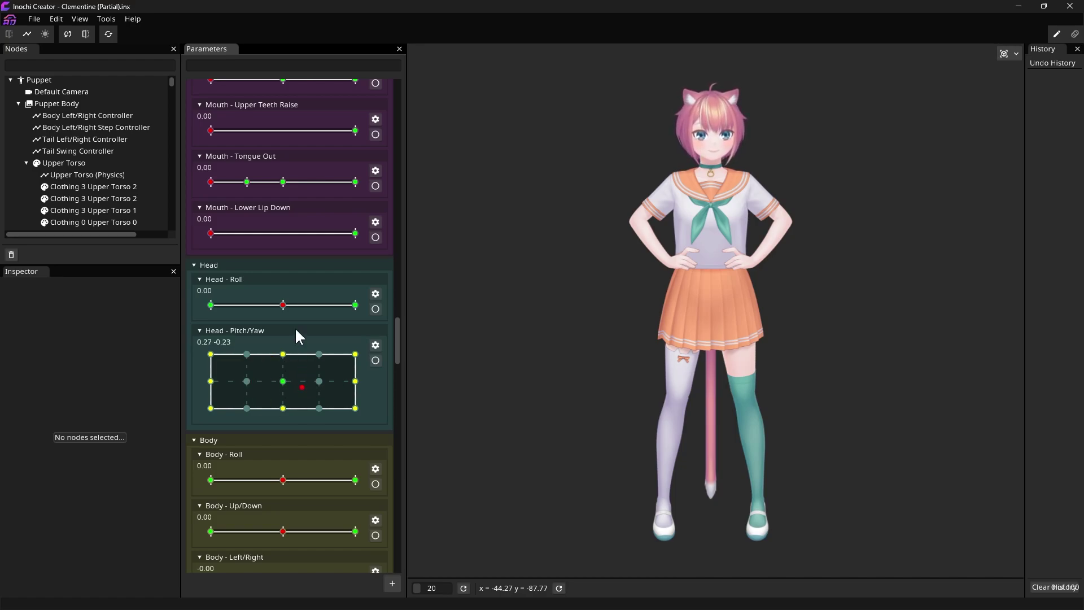
click(313, 305)
click(264, 383)
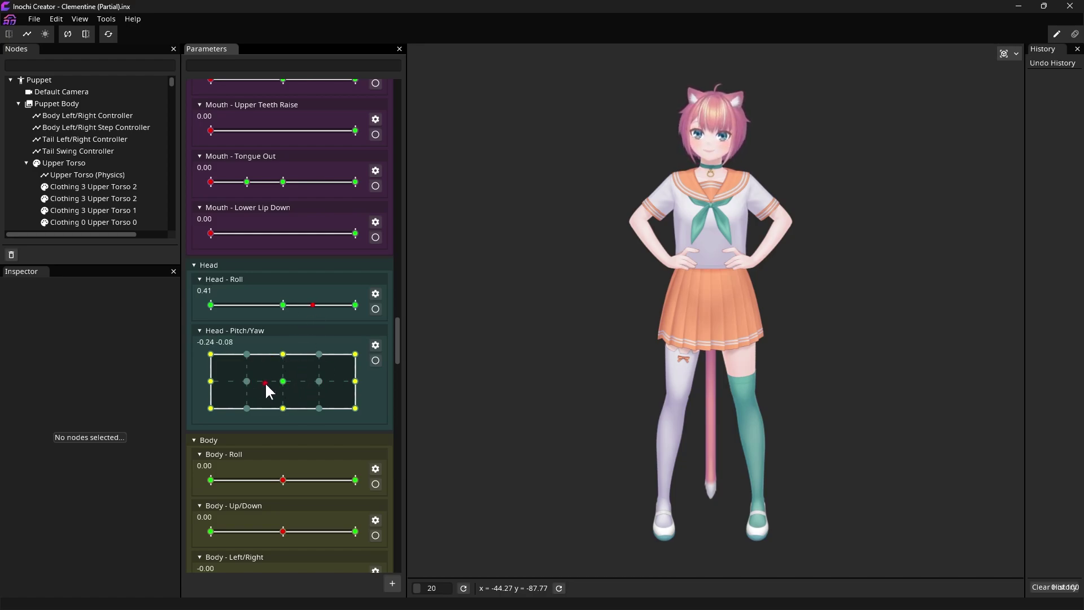
- Export the posed model from the Default Camera as a transparent PNG image named Test 2 on the Desktop
click(38, 18)
mouse_move(59, 96)
mouse_move(166, 104)
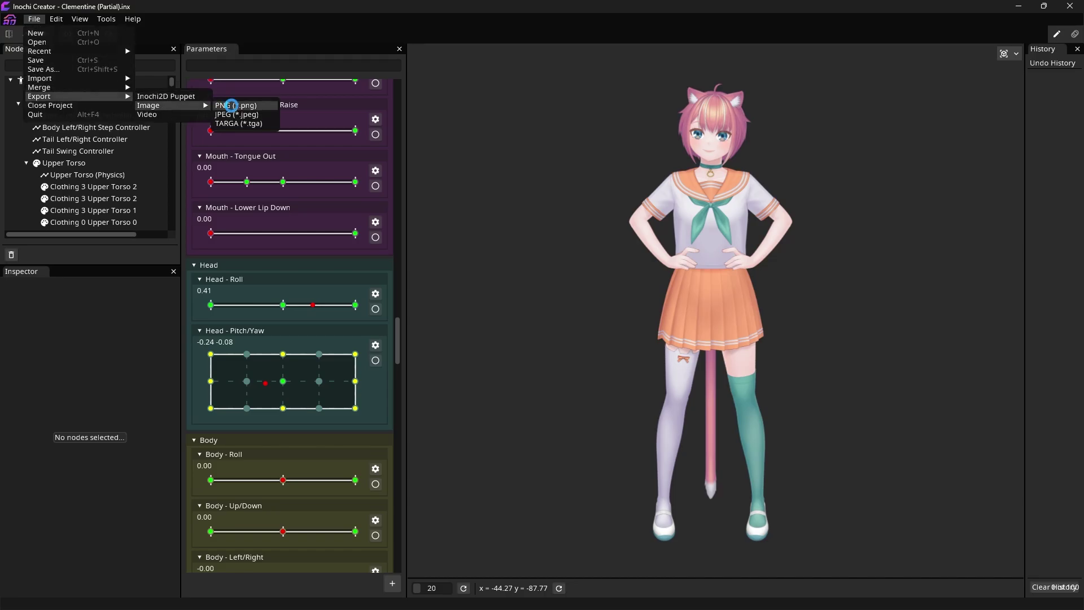
text(Test2)
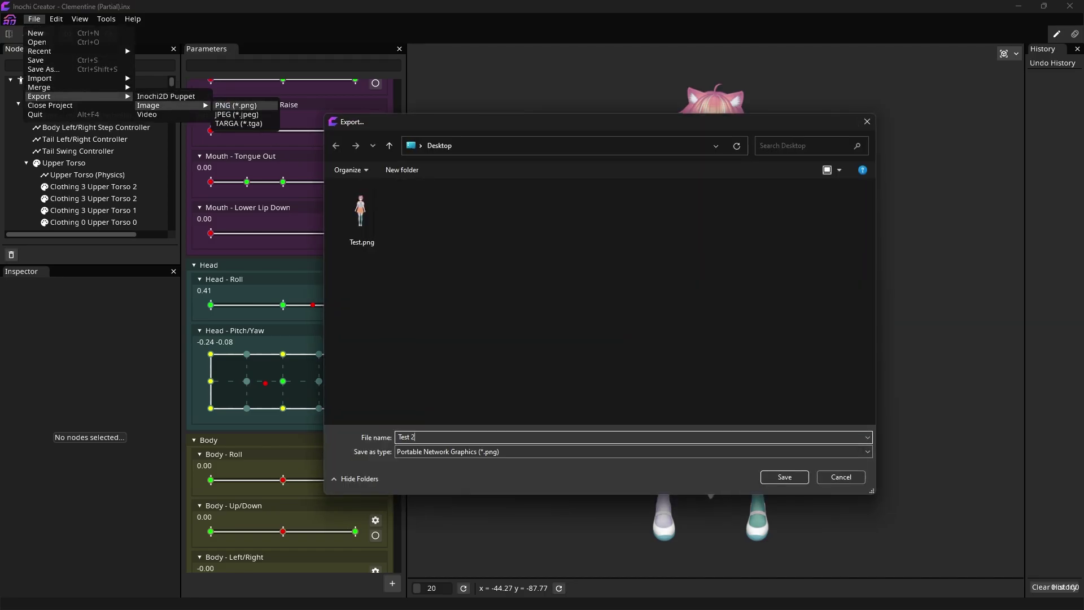
key(Return)
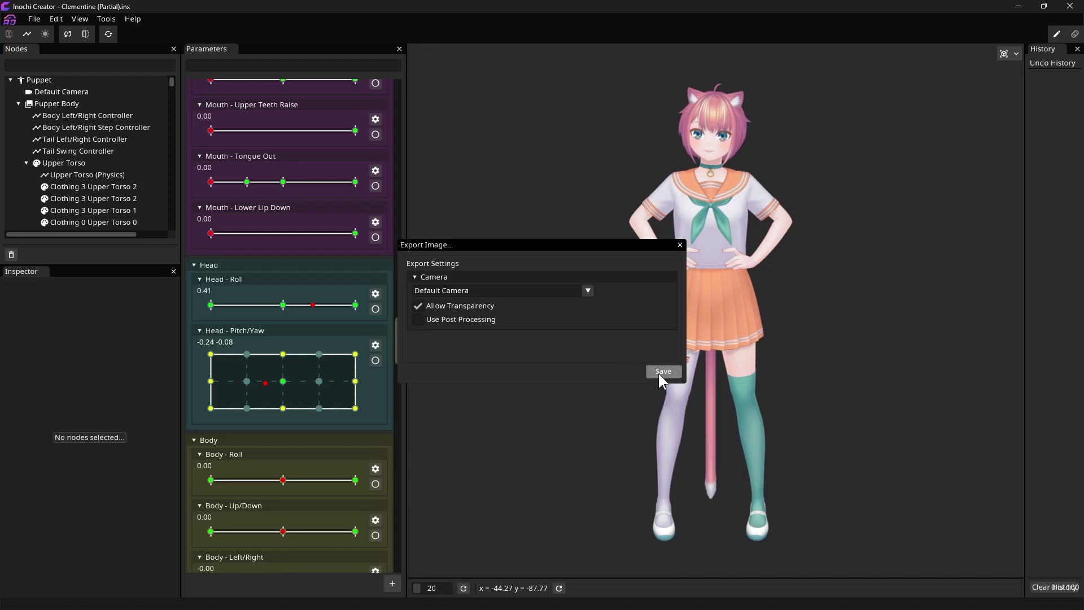
click(658, 373)
- Open Test 2.png from the Desktop and inspect the exported picture in a maximized viewer
key(super+d)
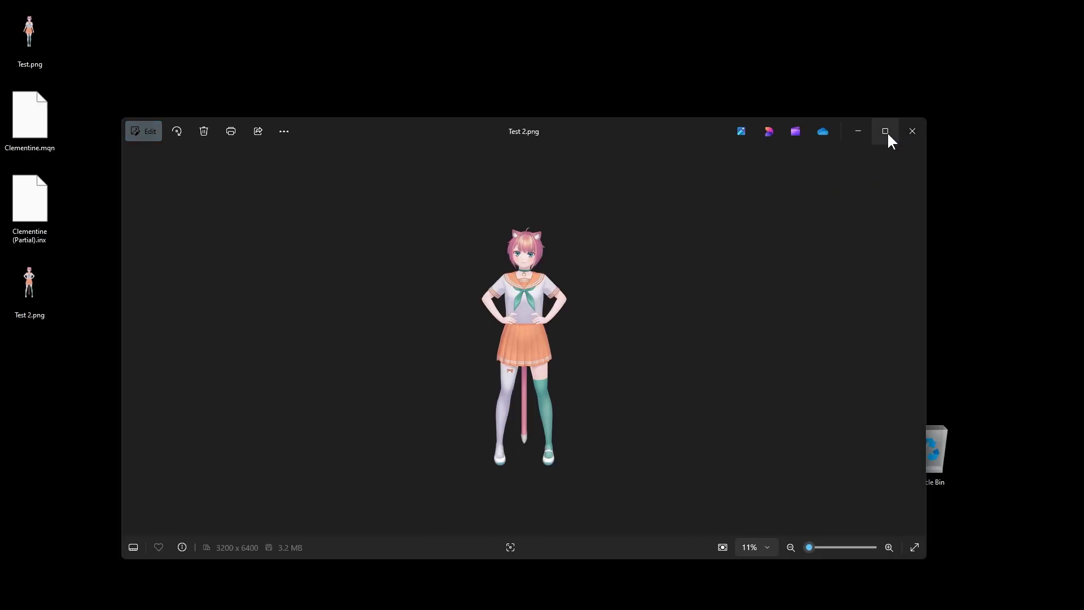
click(885, 131)
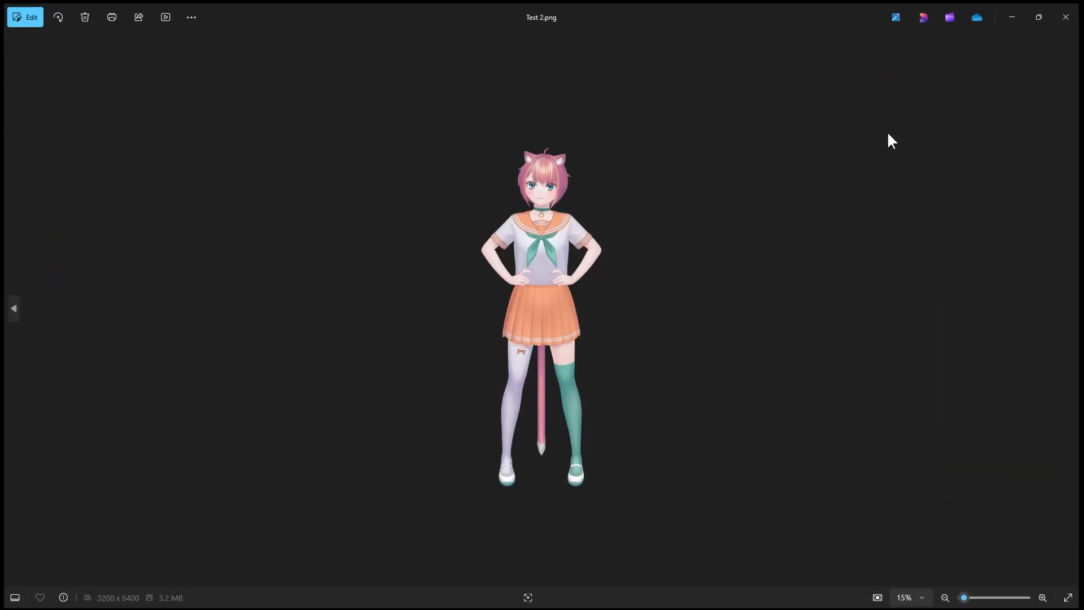
scroll(660, 337, up, 2)
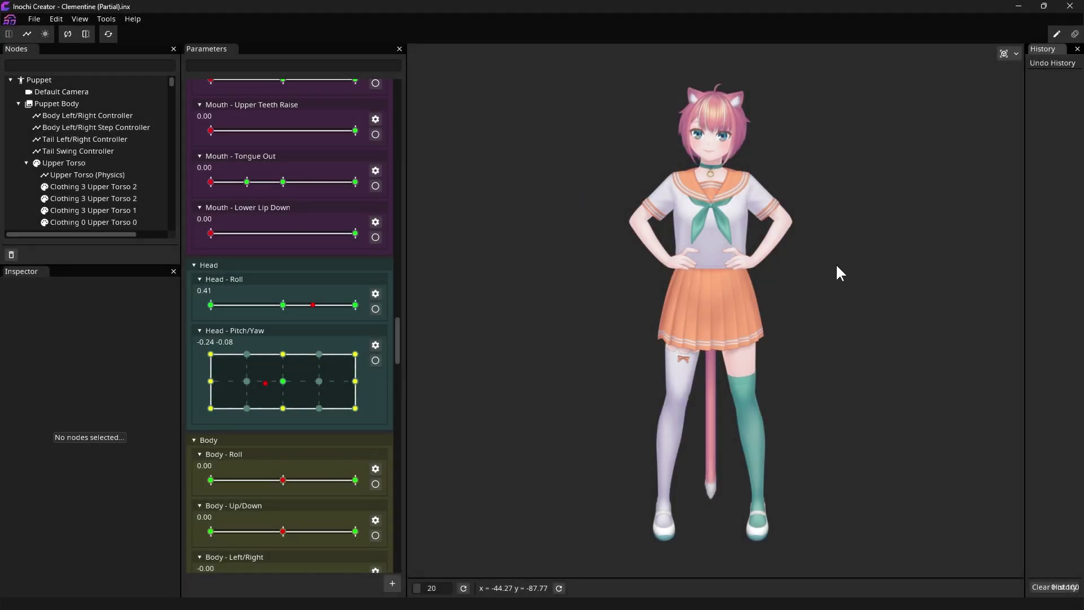
- Close the current Inochi Creator project and reopen the recent project Clementine (Partial).inx
click(35, 19)
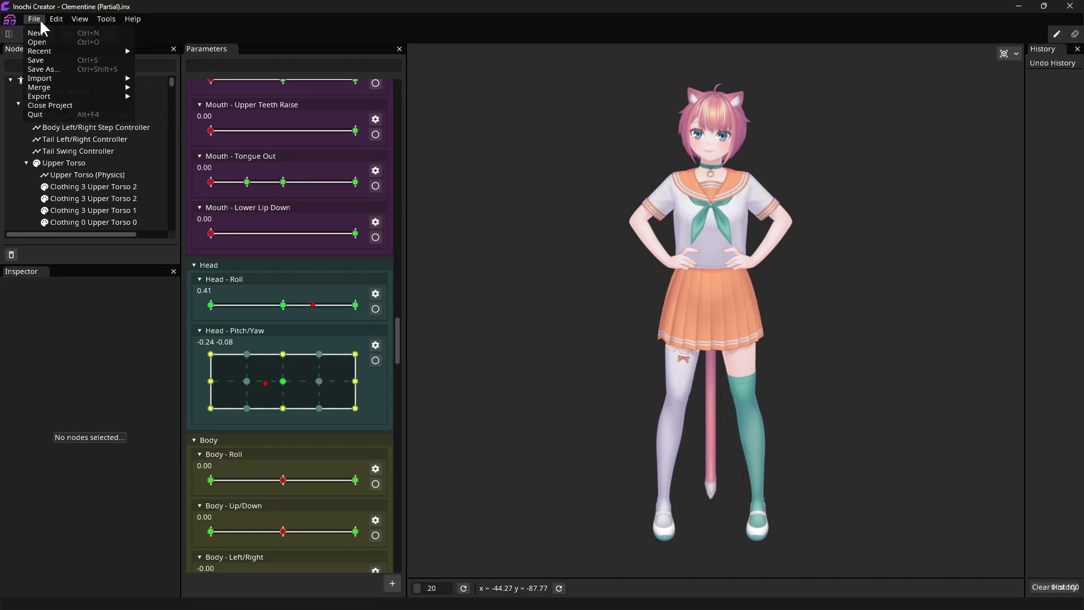
click(40, 106)
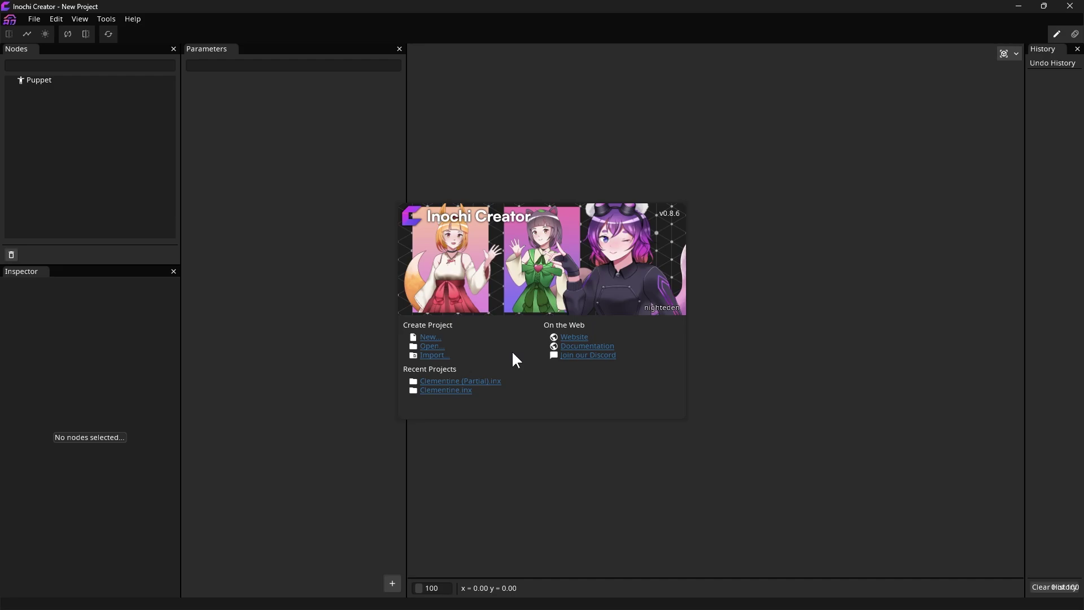
click(497, 381)
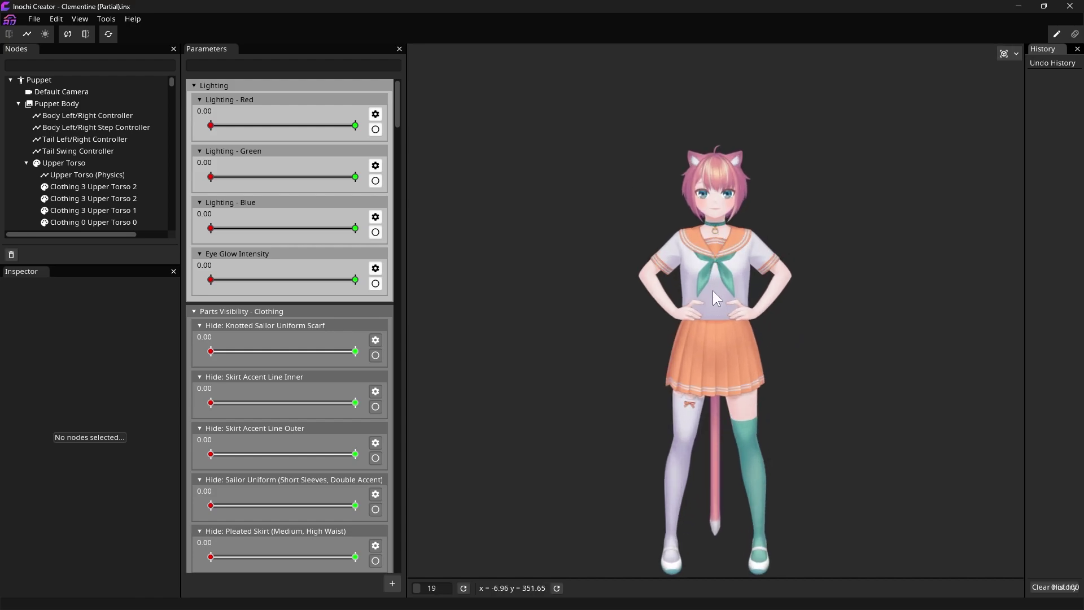
scroll(713, 237, up, 3)
scroll(712, 234, up, 2)
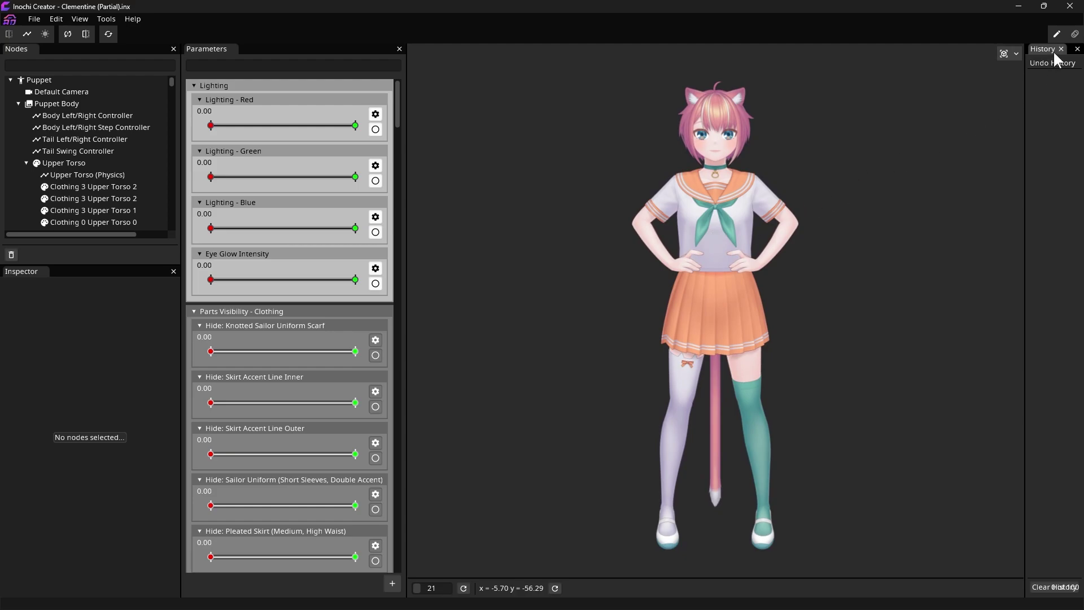
- Switch to animation editing mode and show the Animation List and Timeline, widening the Animation List and Parameters areas
click(1072, 35)
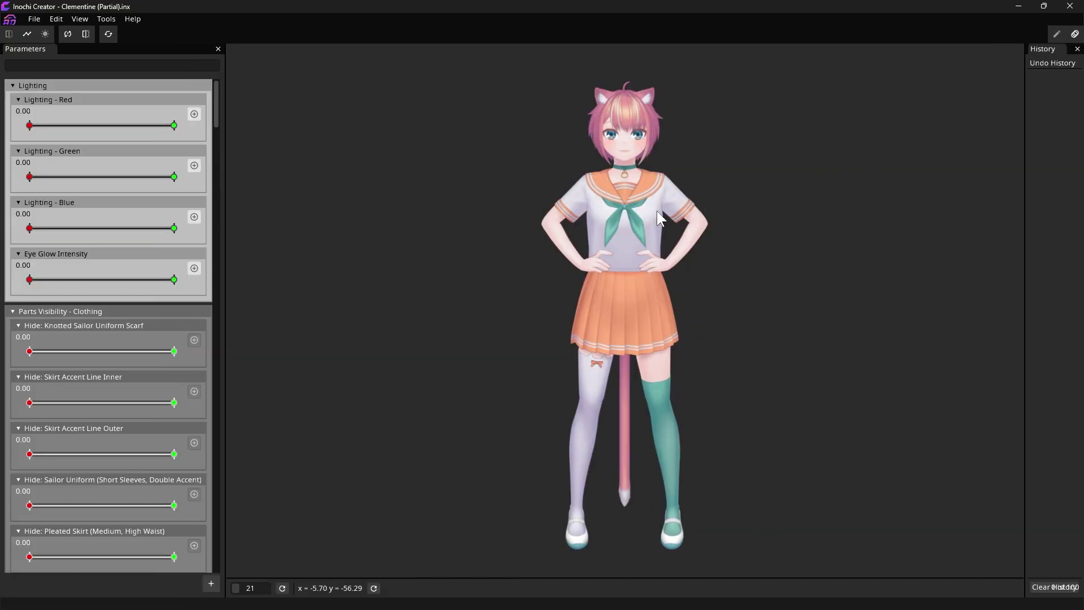
click(79, 18)
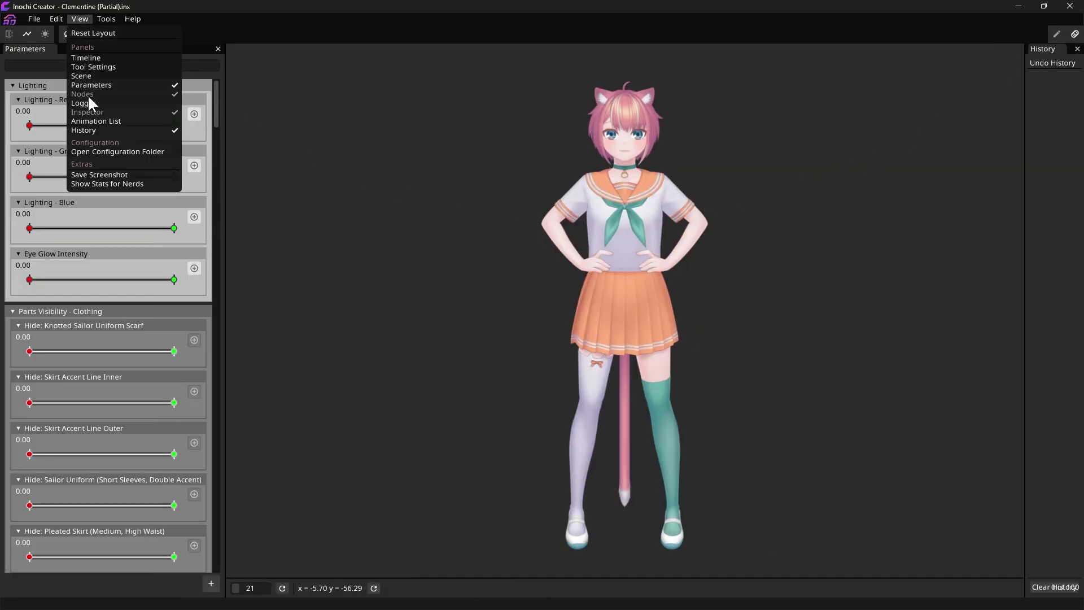
click(89, 119)
click(77, 19)
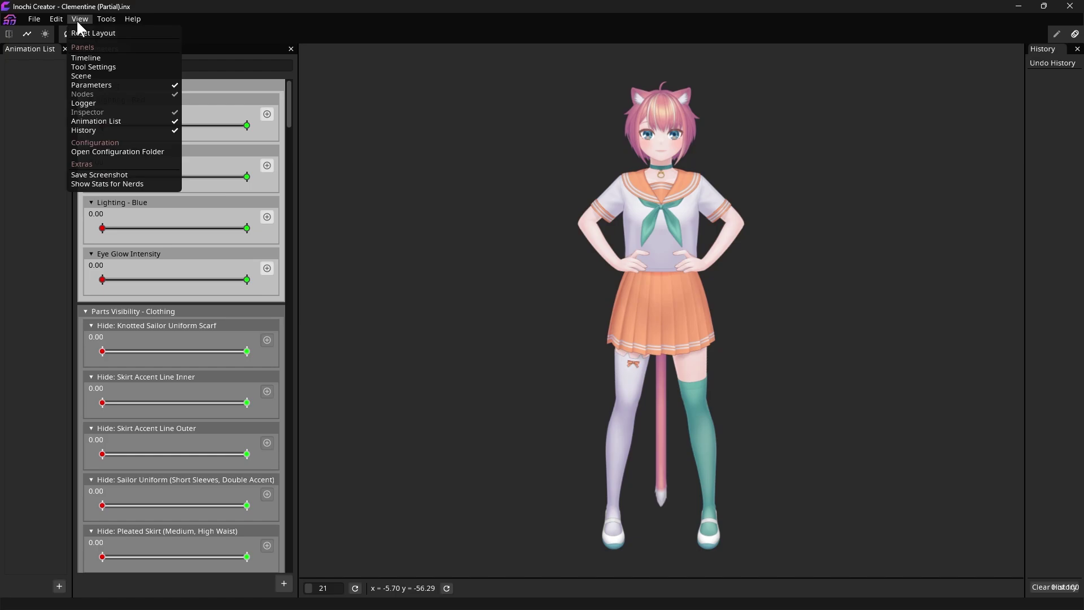
click(86, 57)
scroll(658, 266, down, 4)
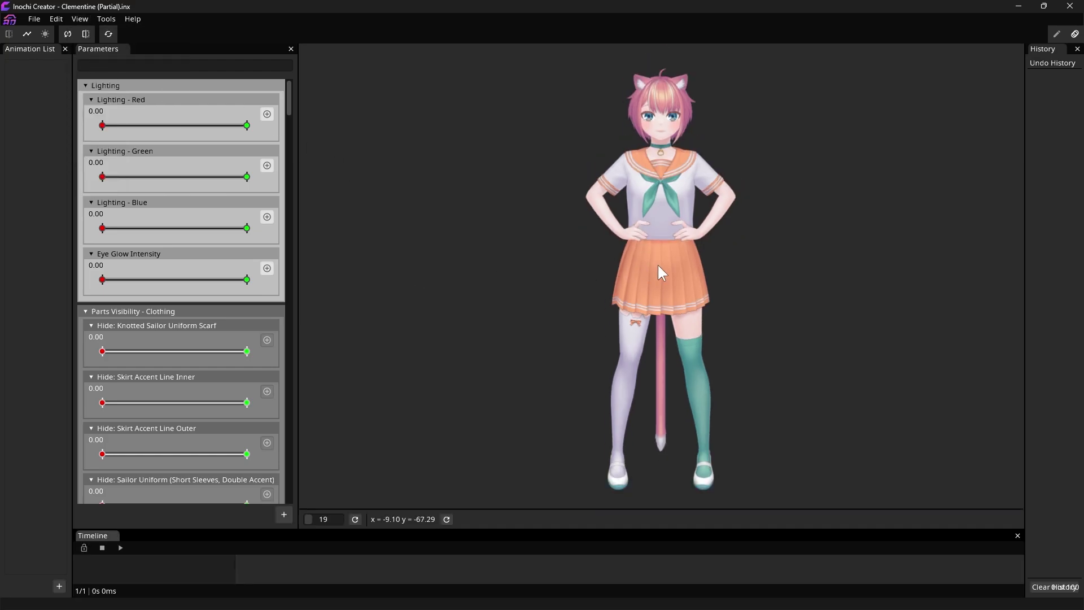
drag(72, 248, 129, 248)
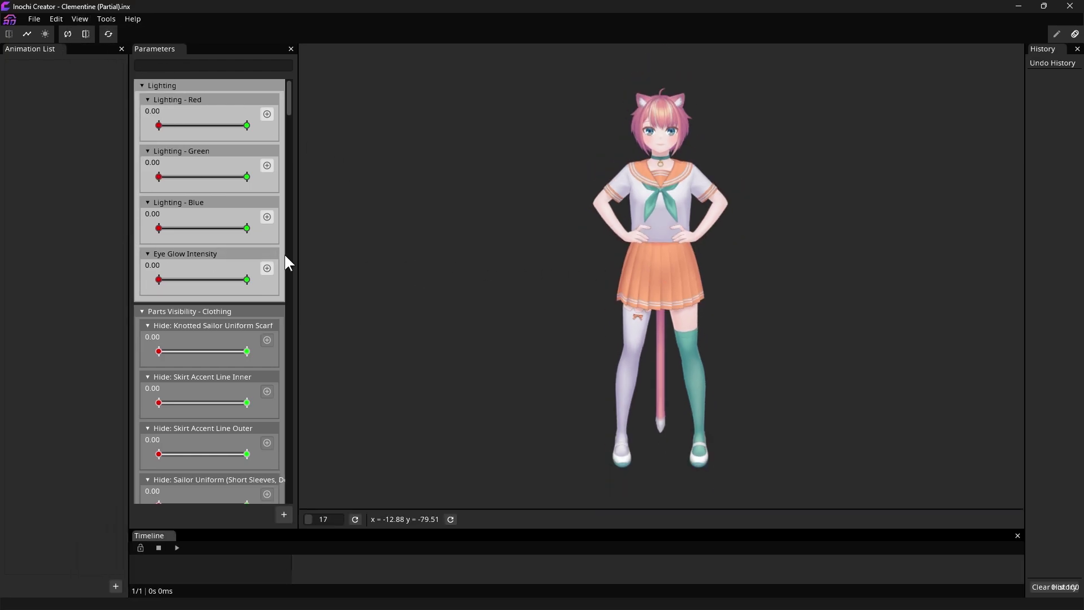
drag(297, 259, 350, 258)
- Create a new animation named My Favorite Pose 1 with the default options
click(115, 586)
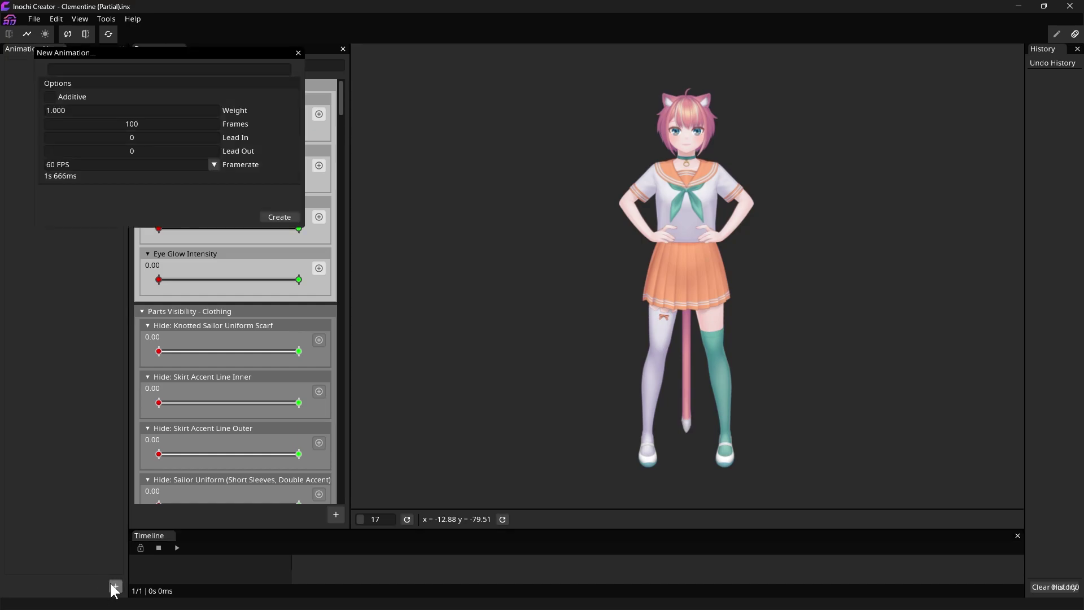
click(158, 70)
text(My Favorite Pose 1)
click(279, 218)
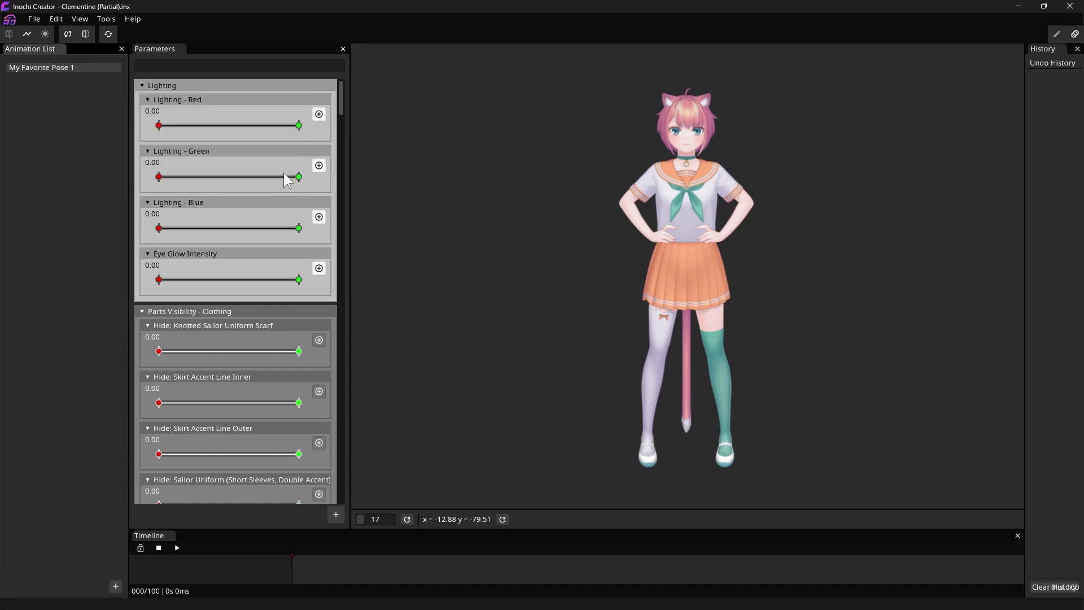
- Set Head - Pitch/Yaw to about -0.43, -0.69 and add it as a keyframe at frame 0 of the animation
drag(340, 102, 340, 313)
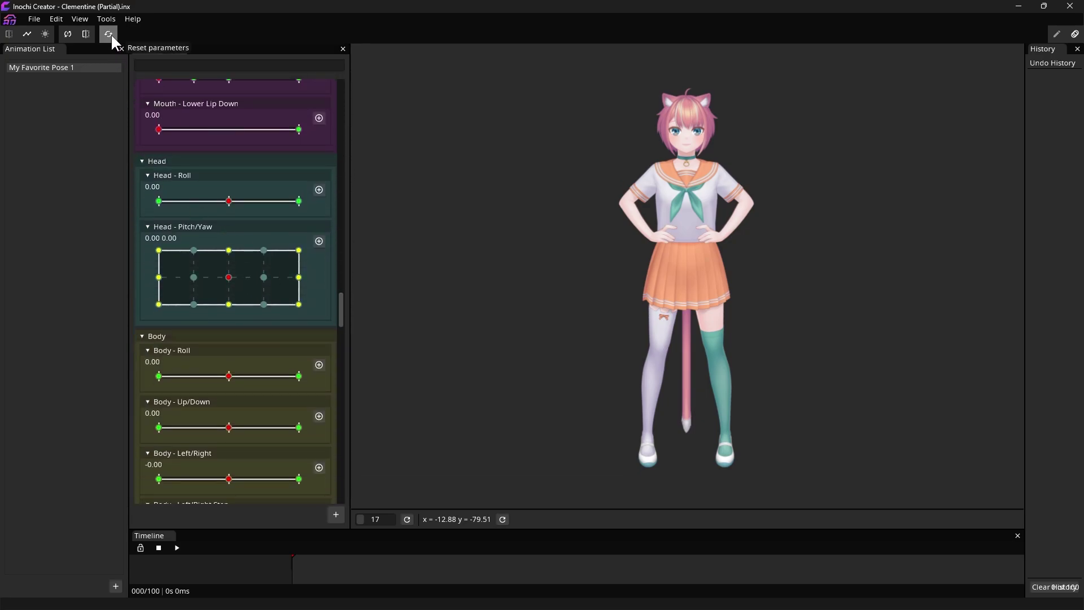
drag(229, 281, 199, 297)
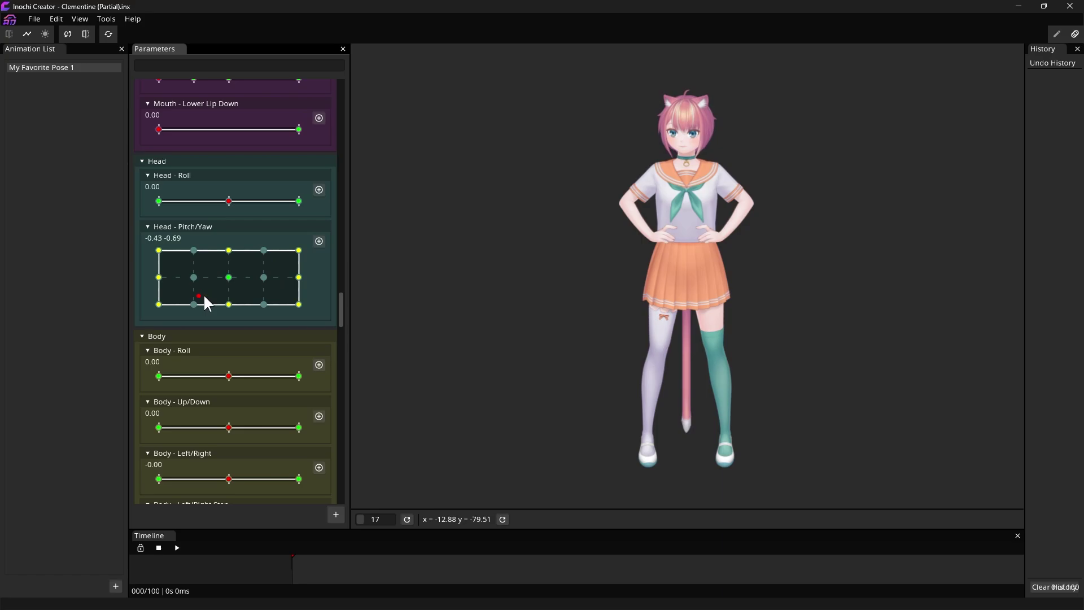
click(319, 241)
- Set Mouth - Open/Close, Expression to 1.00, 0.00
drag(341, 296, 336, 257)
click(233, 330)
drag(309, 320, 305, 303)
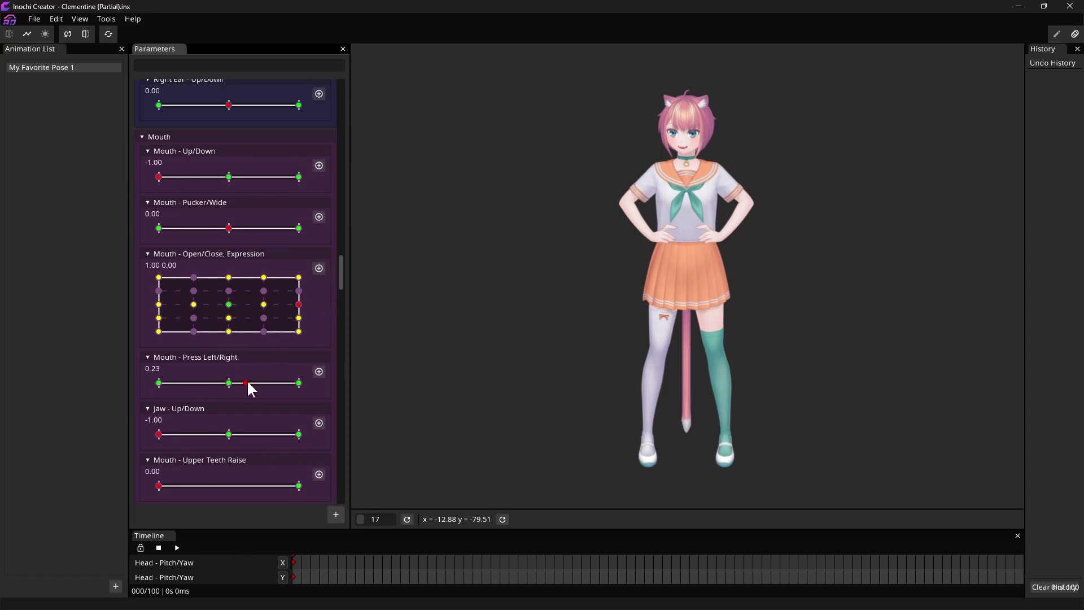
- Raise the Mouth - Press Left/Right value, and set Left Eye - Gaze to about 0.38, 0.48 and Right Eye - Gaze to about -0.42, 0.44
click(264, 382)
drag(342, 294, 341, 243)
mouse_move(263, 255)
mouse_down()
mouse_move(237, 253)
mouse_move(255, 250)
mouse_up()
drag(232, 361, 199, 354)
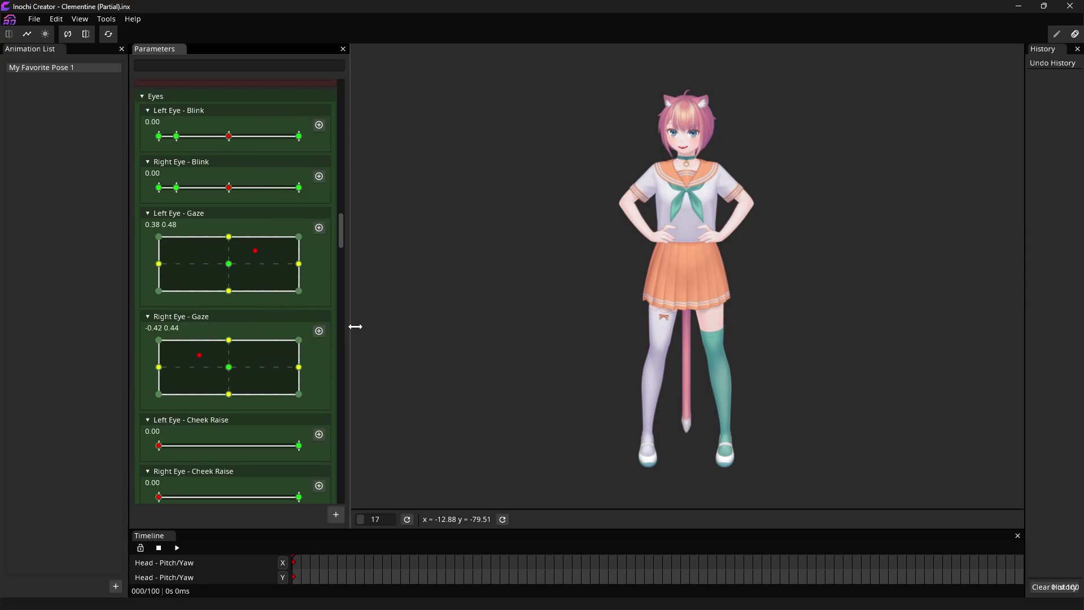
- Save the Clementine (Partial).inx project with its new animation and close it
click(35, 18)
click(36, 60)
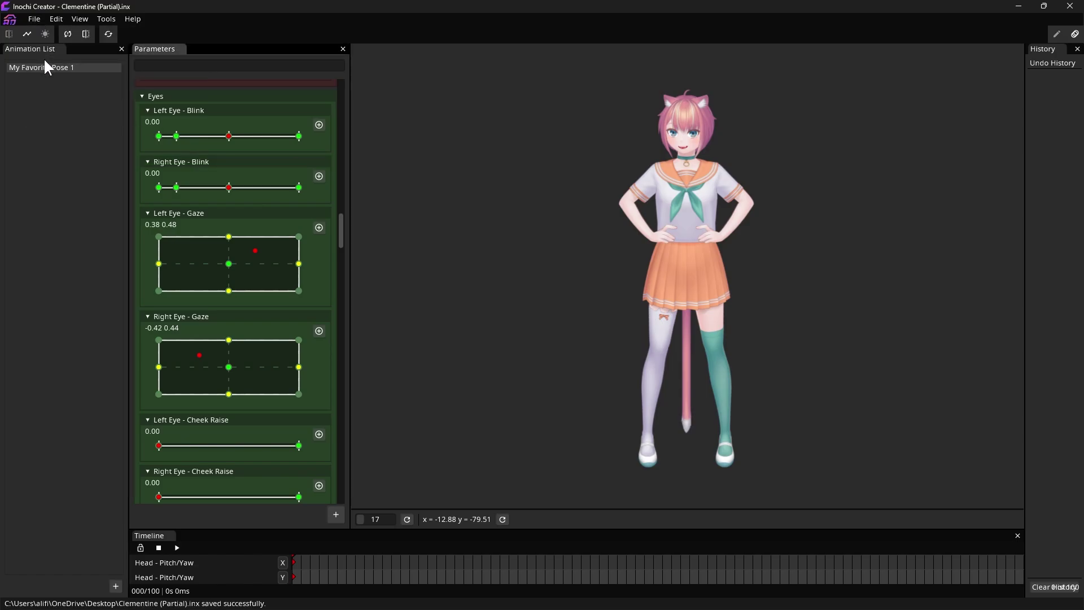
click(31, 20)
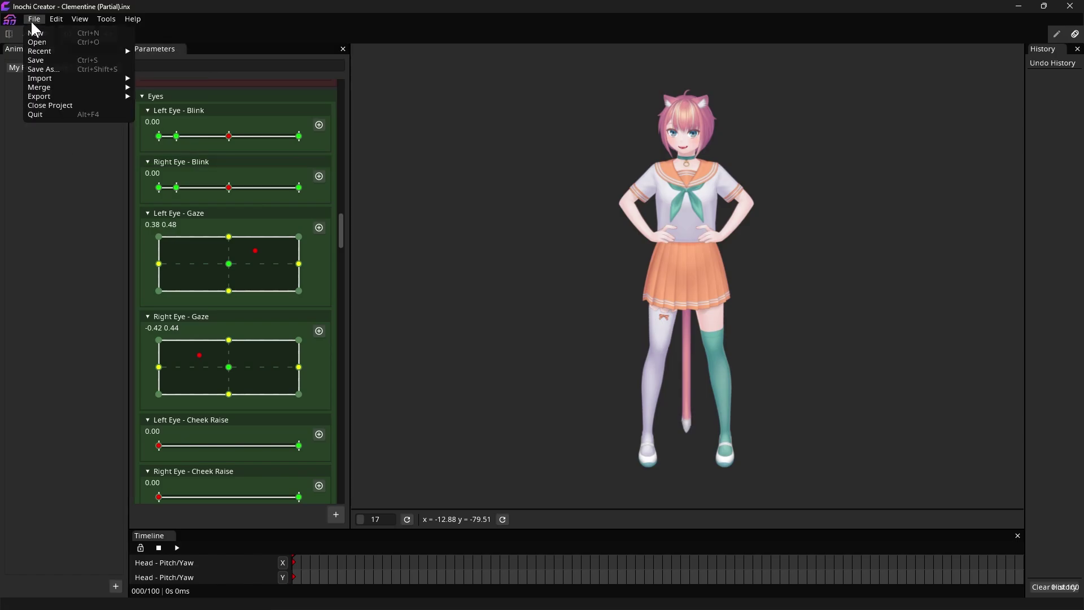
click(55, 101)
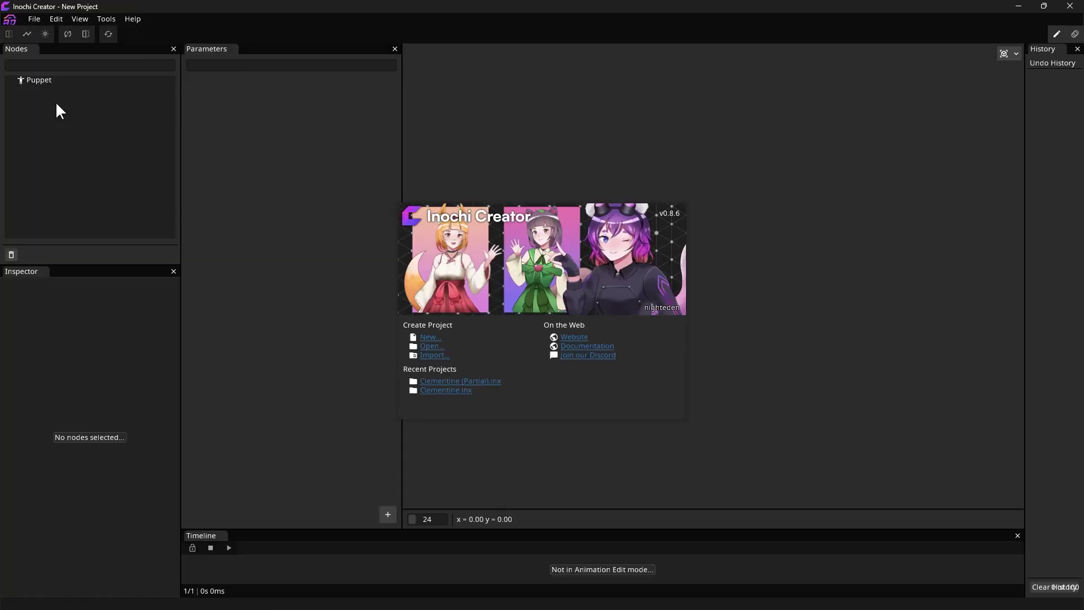
- Reopen the recent project Clementine (Partial).inx and play the My Favorite Pose 1 animation in animation editing mode
click(481, 382)
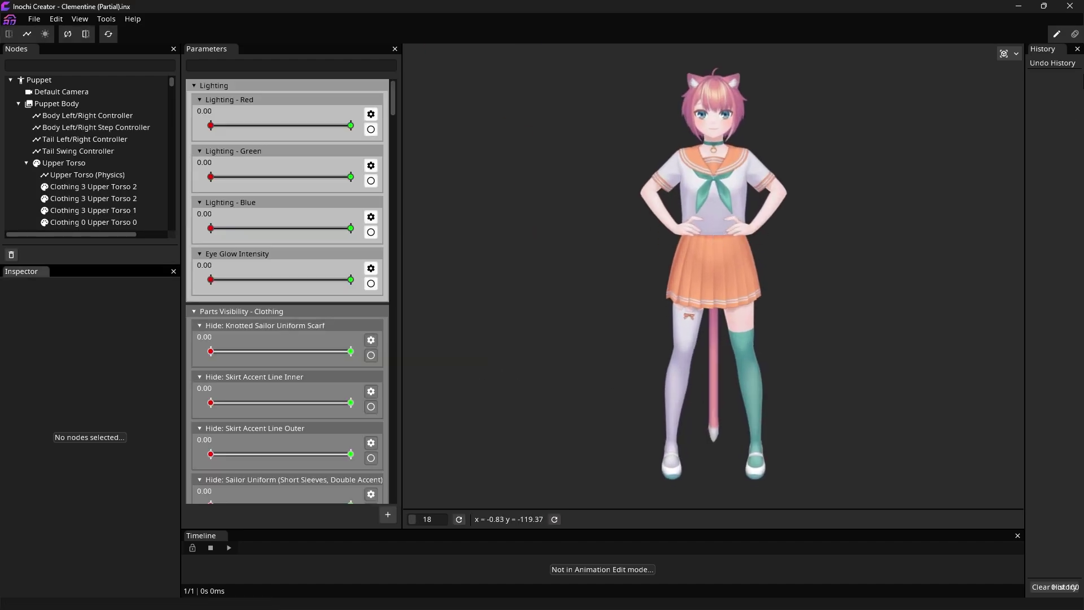
click(1074, 34)
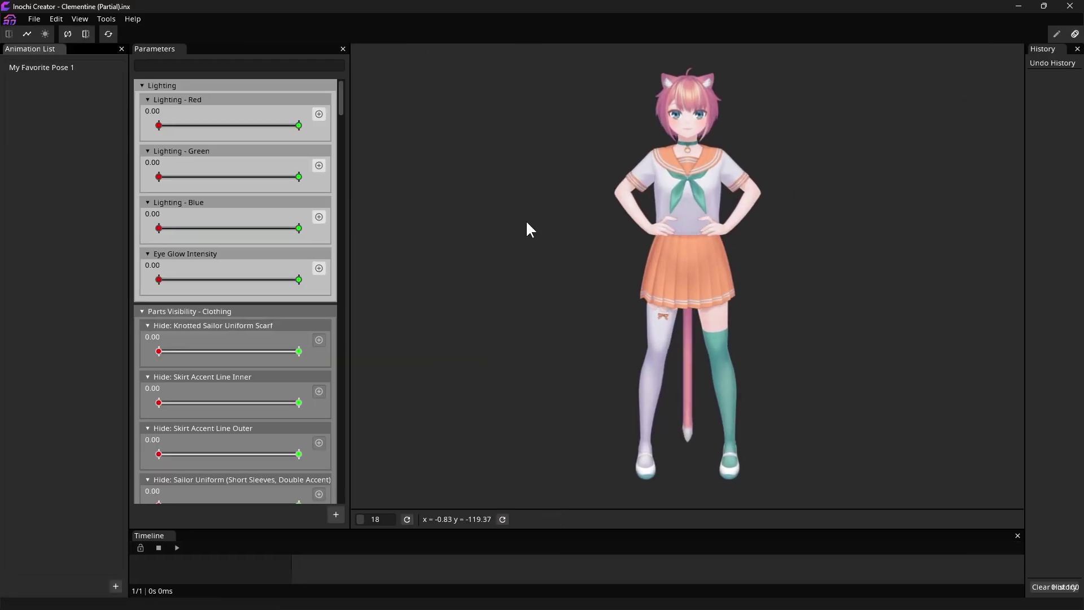
click(89, 67)
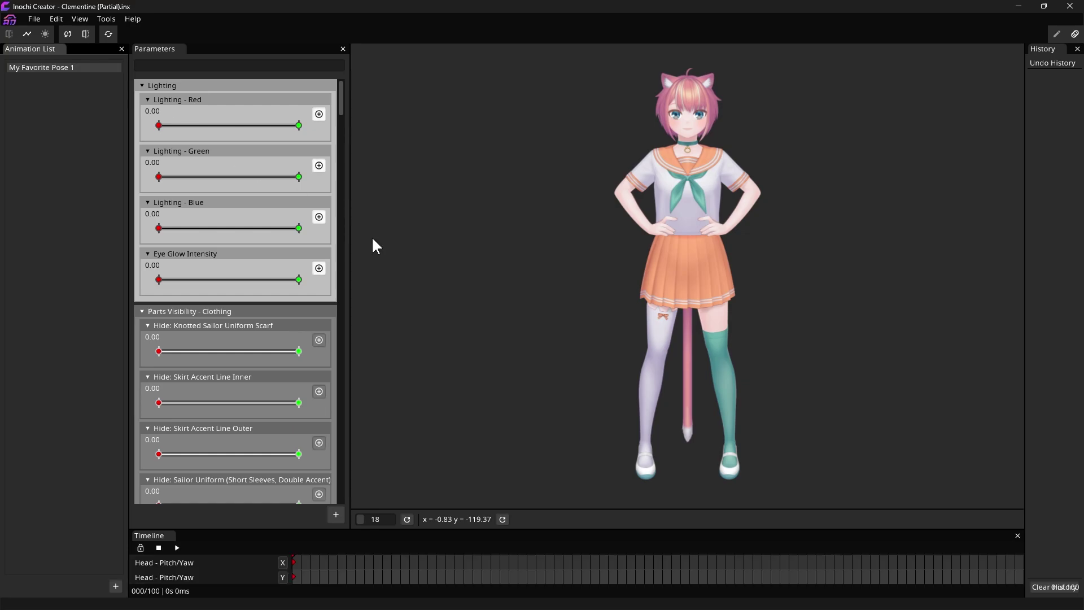
click(178, 547)
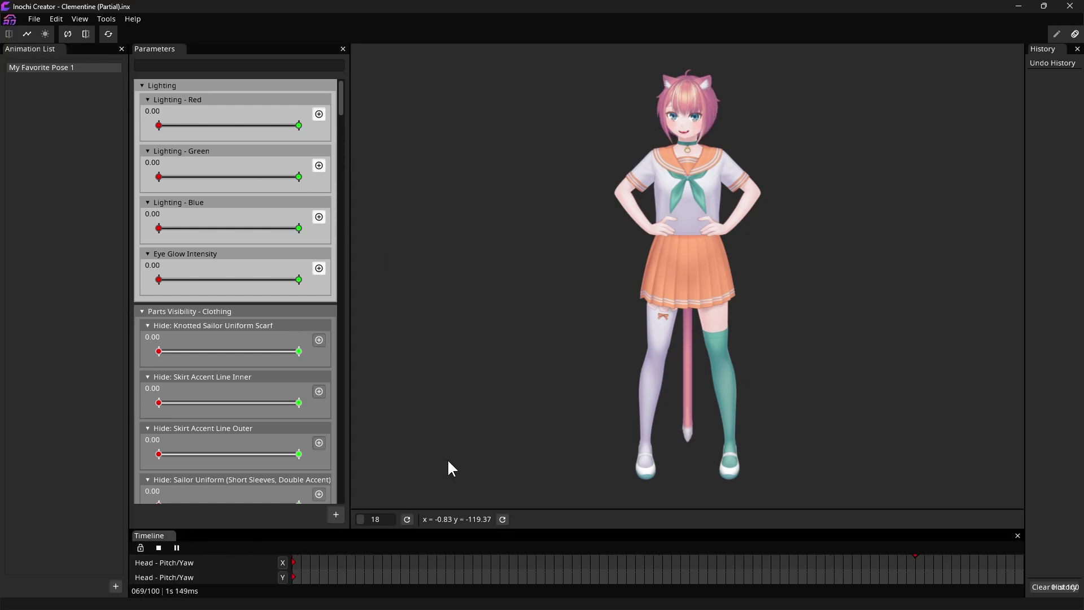
- Export the pose to the Desktop as a PNG image named Test 3, using Default Camera with transparency allowed
click(34, 19)
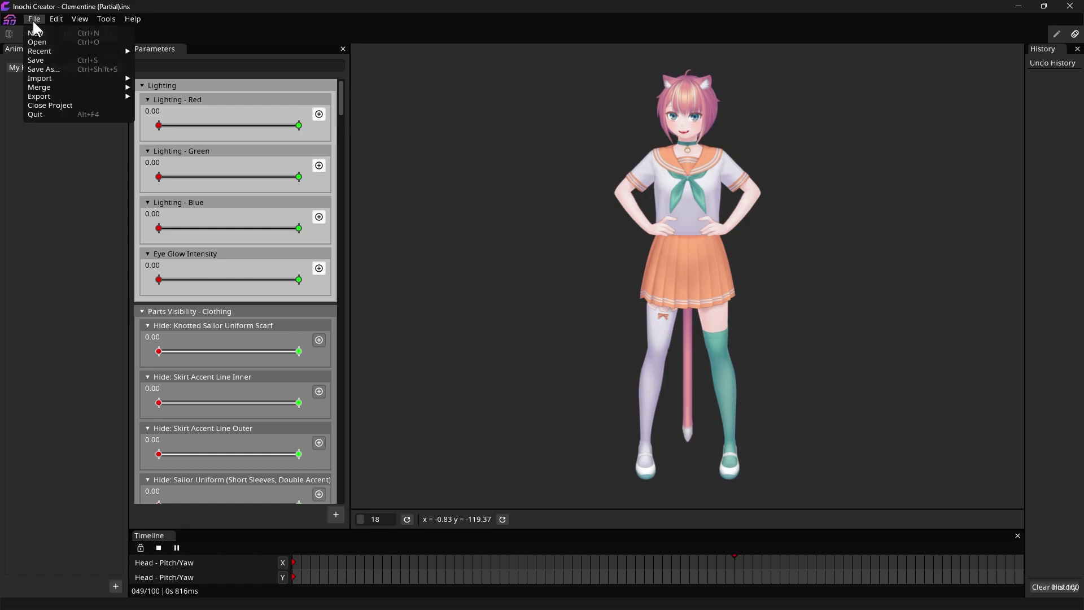
mouse_move(49, 94)
mouse_move(183, 105)
click(236, 106)
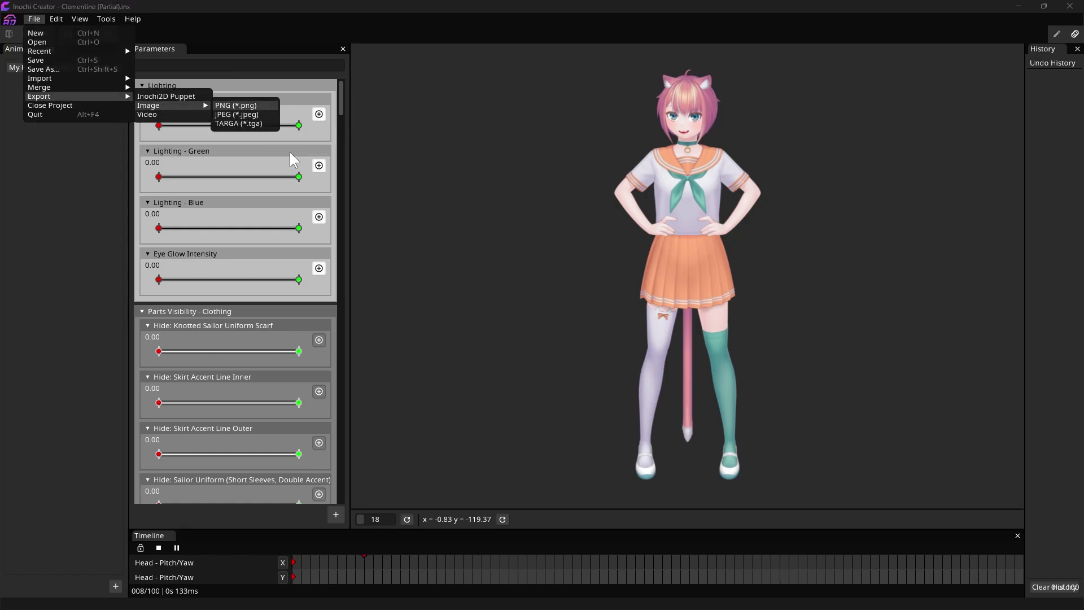
text(Test 3)
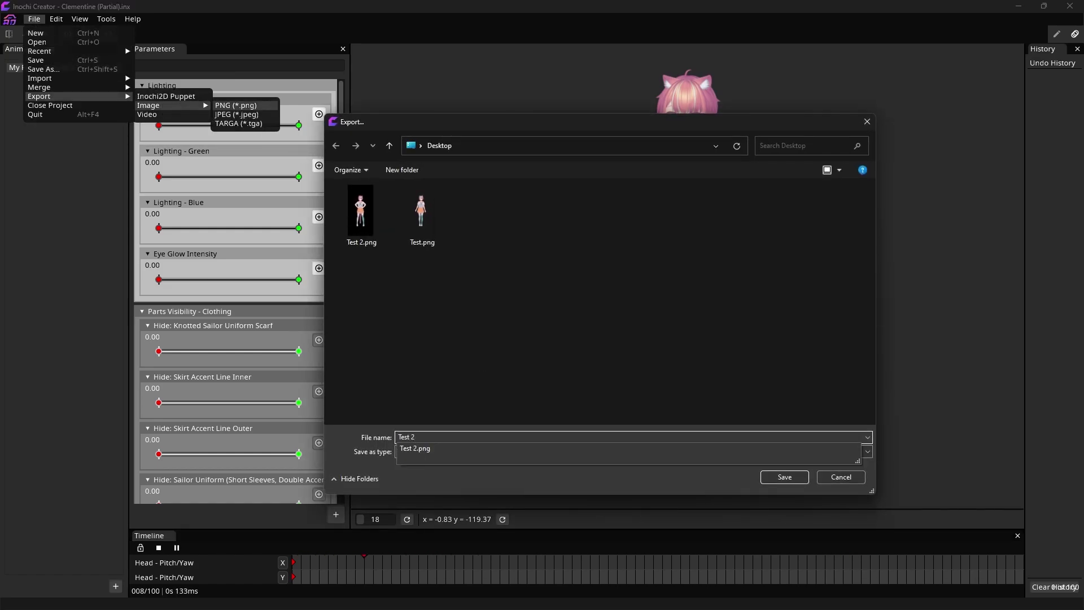
click(771, 477)
click(481, 306)
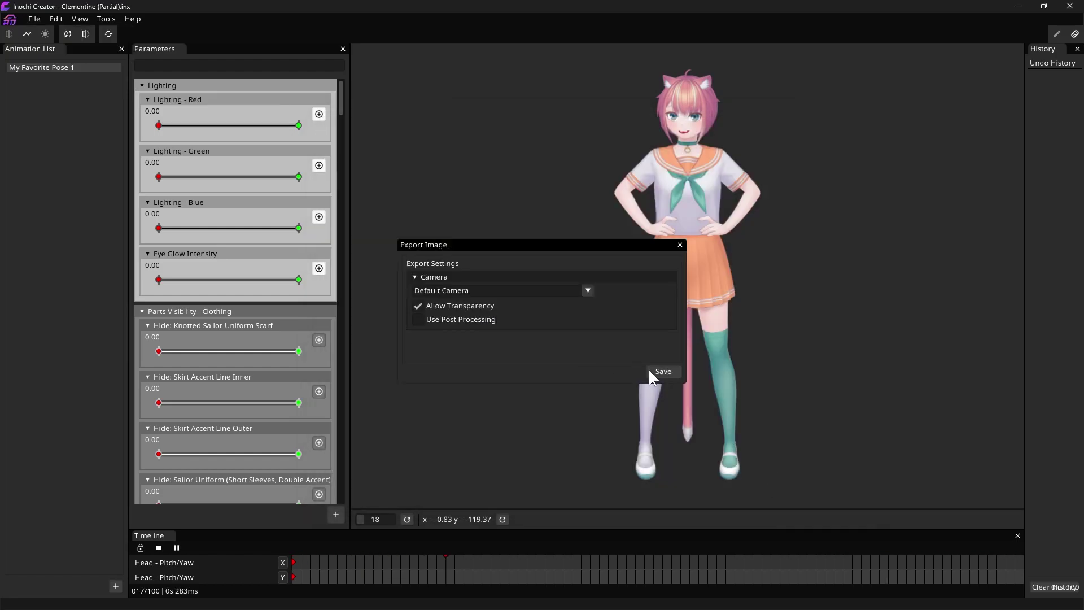
click(649, 371)
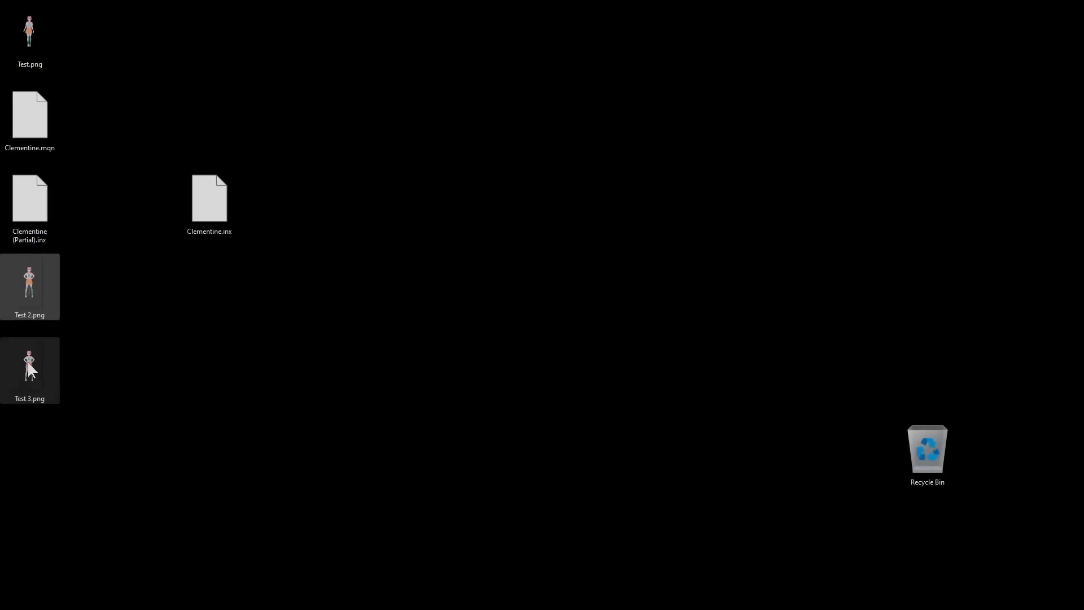
- Switch to the desktop and open Test 3.png in the image viewer to inspect the exported pose up close
double_click(28, 361)
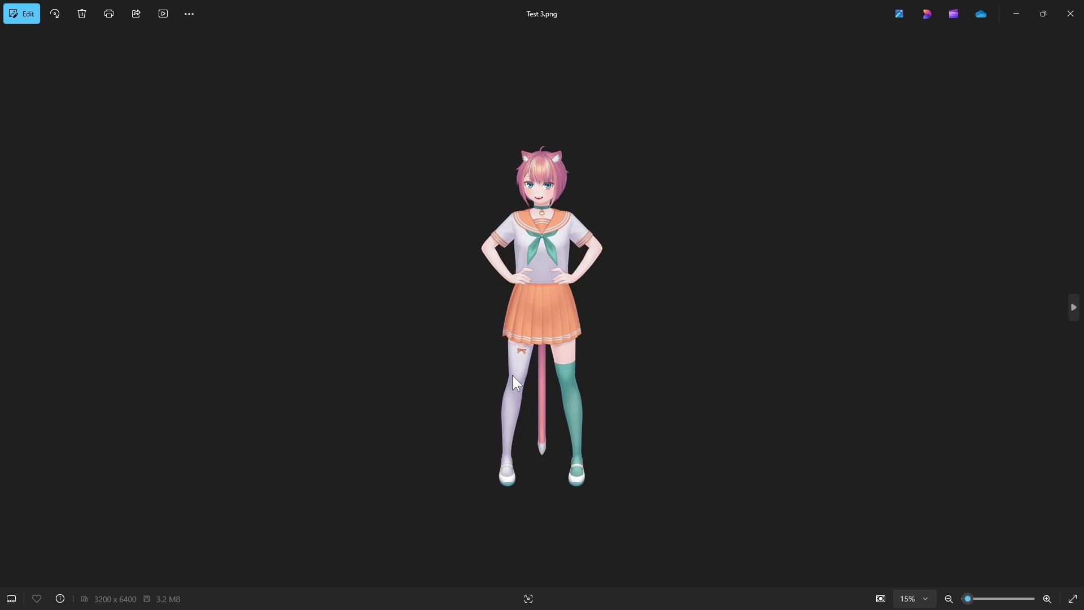
scroll(515, 382, up, 2)
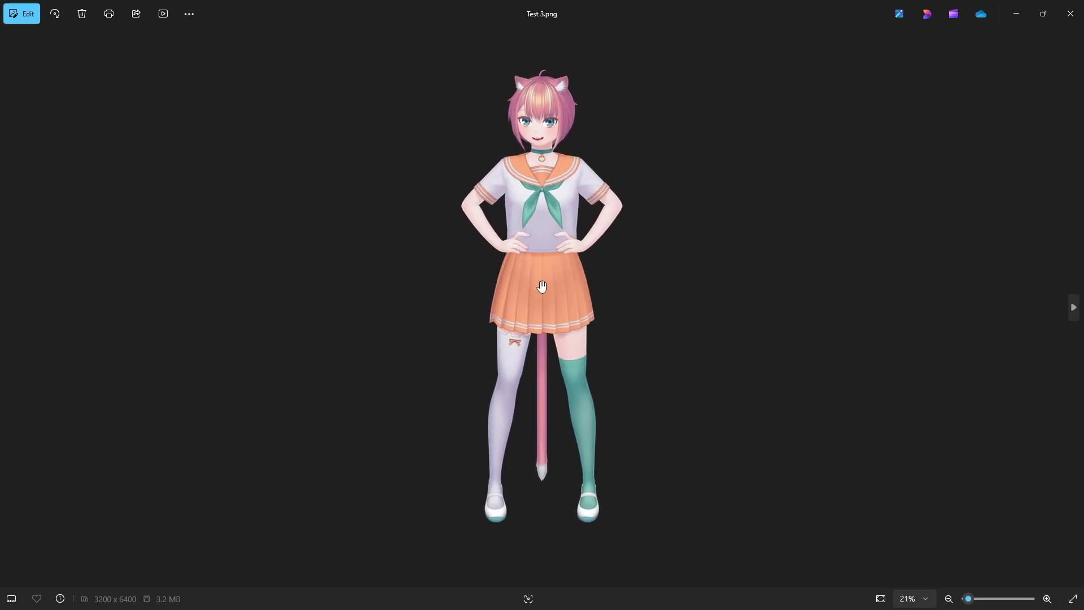